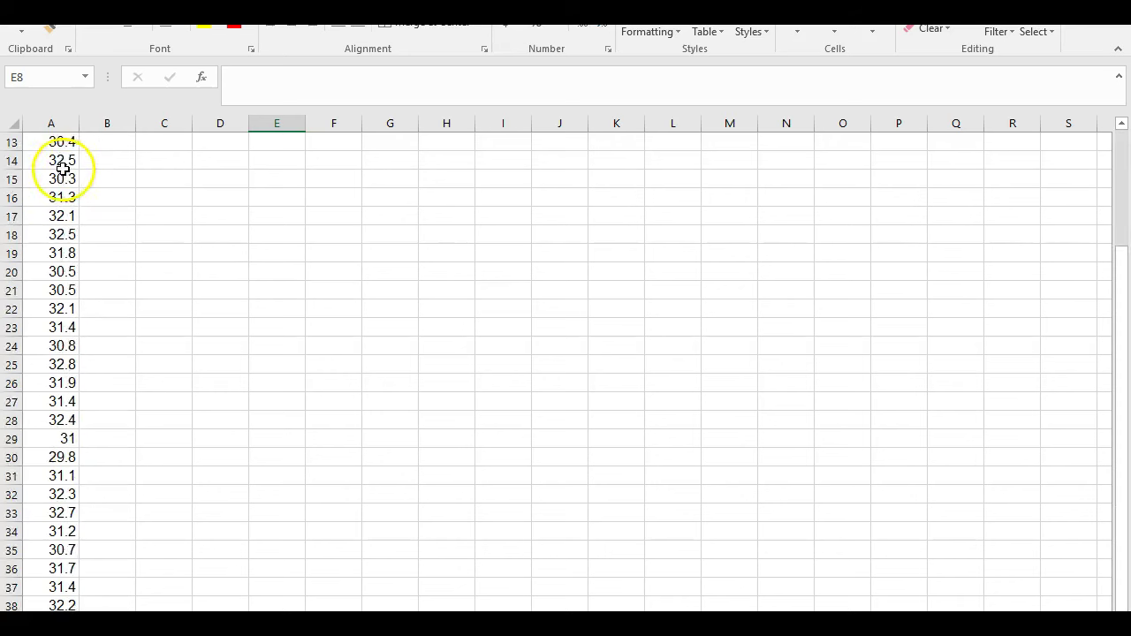
Step: Review the exercise questions in the Word document and the e-book's mileage table, and return to the Ch3_GasMiles workbook in Excel
scroll(56, 175, up, 9)
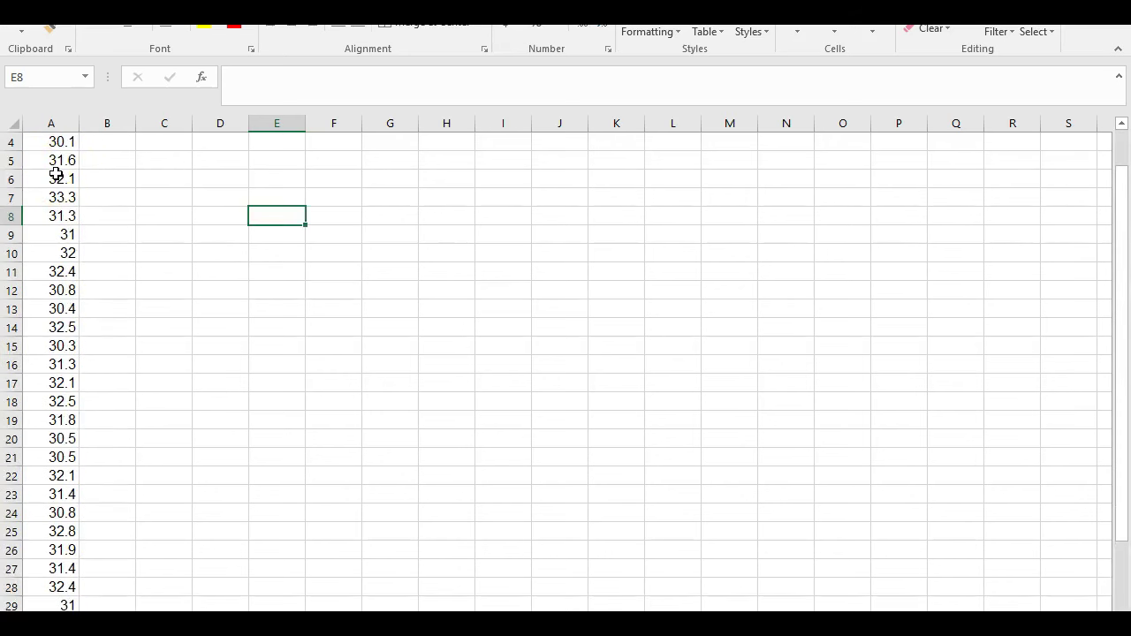
key(alt+Tab)
key(alt+Tab)
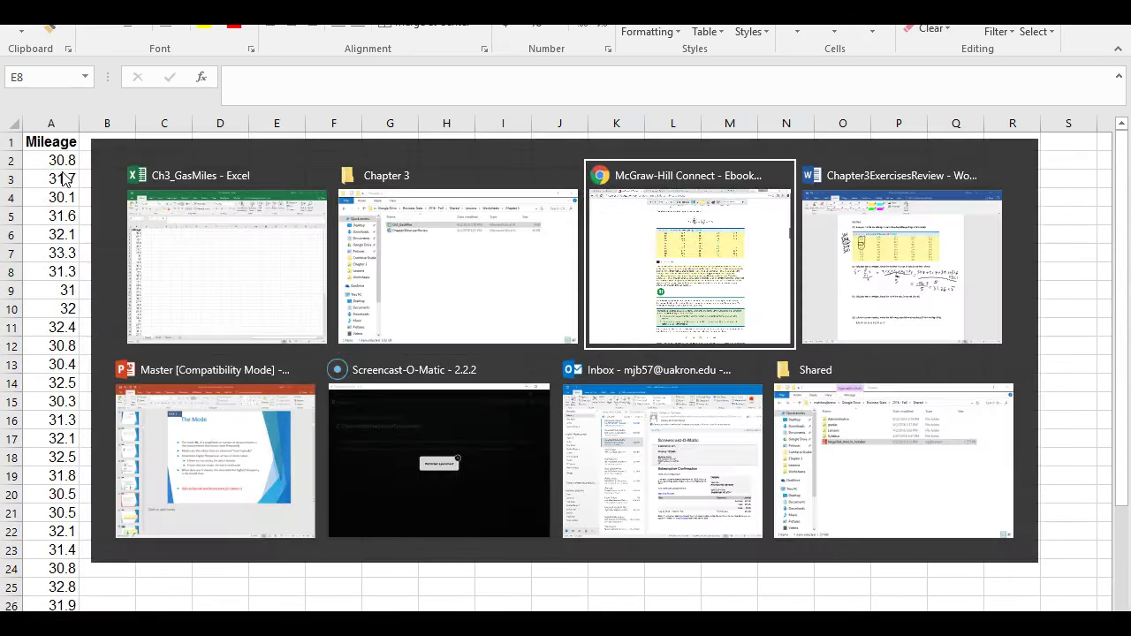
key(alt+Tab)
key(alt+Tab)
key(alt+Tab)
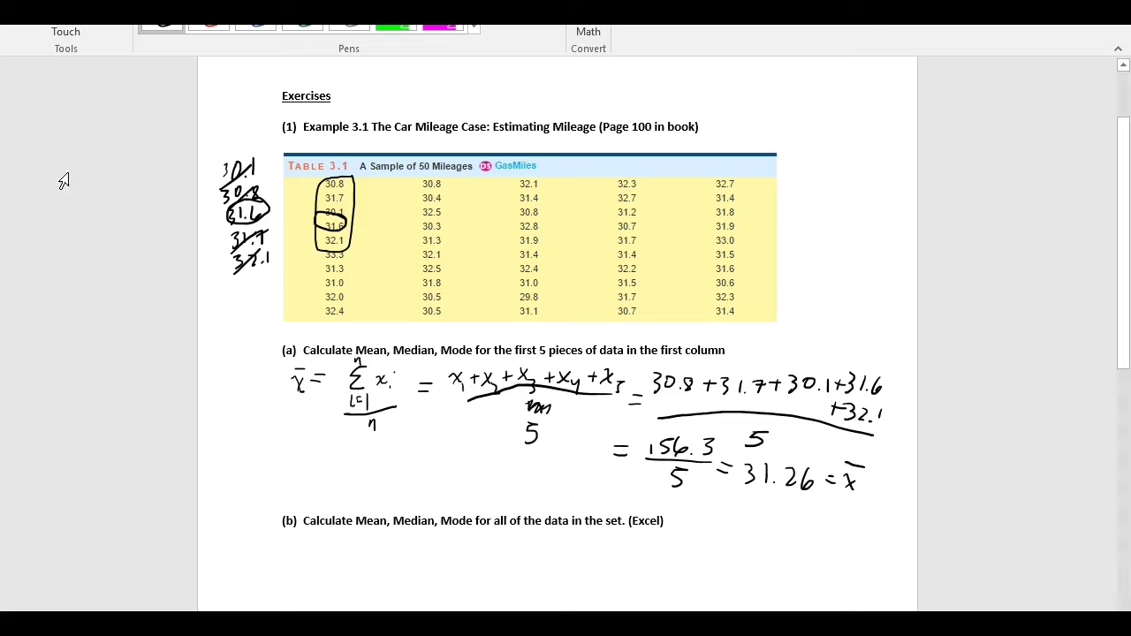
click(709, 176)
key(alt+Tab)
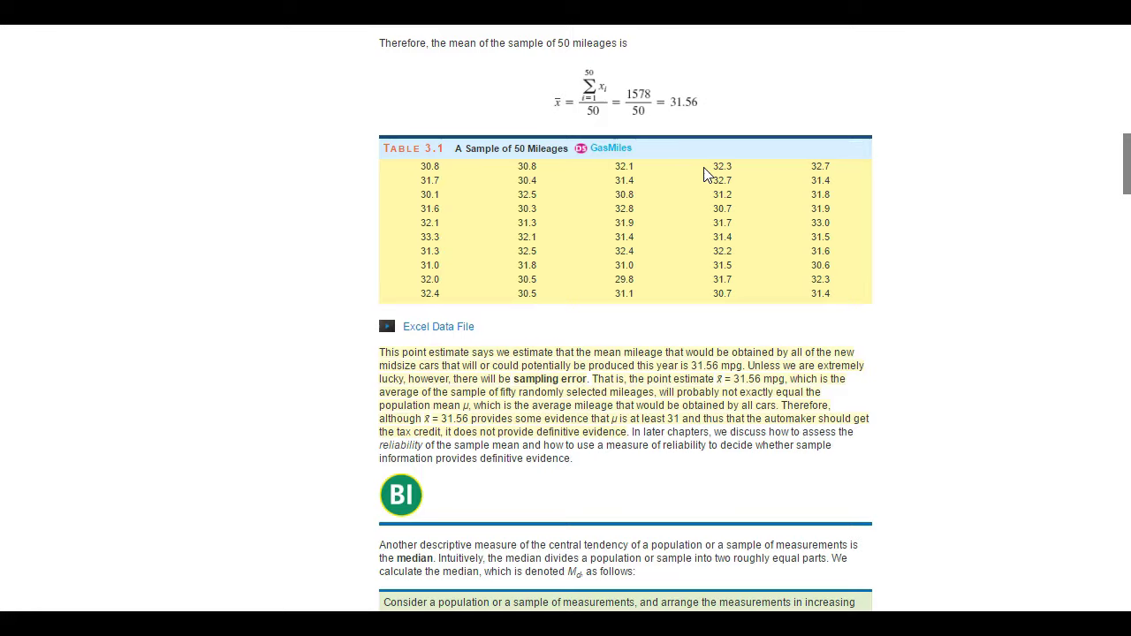
key(alt+Tab)
key(Tab)
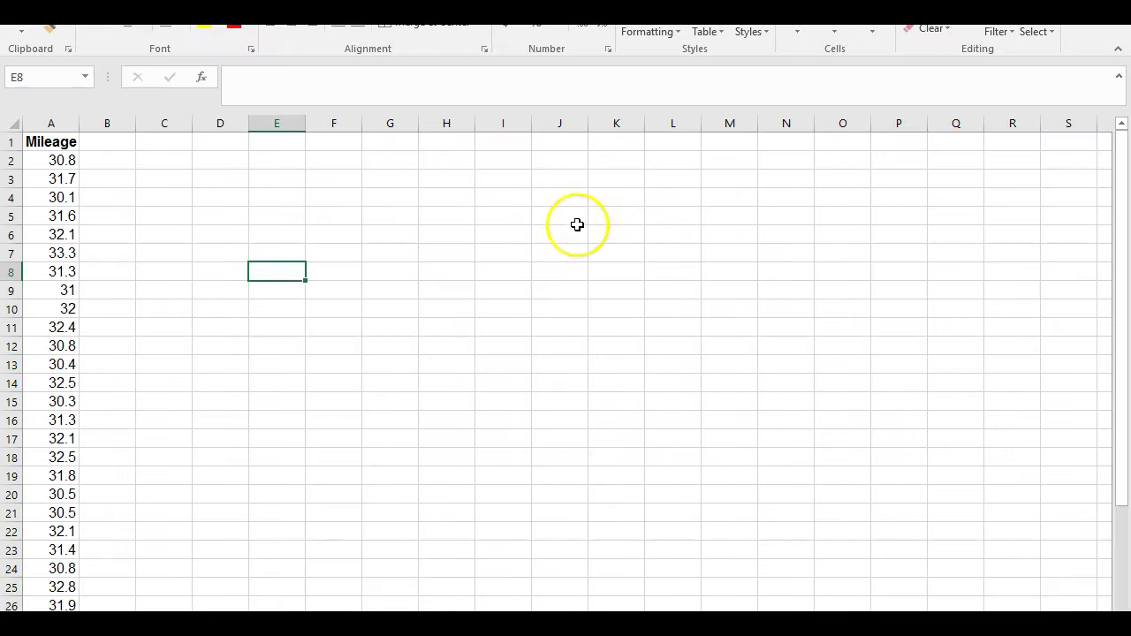
Step: Add a filter to the Mileage column
click(50, 123)
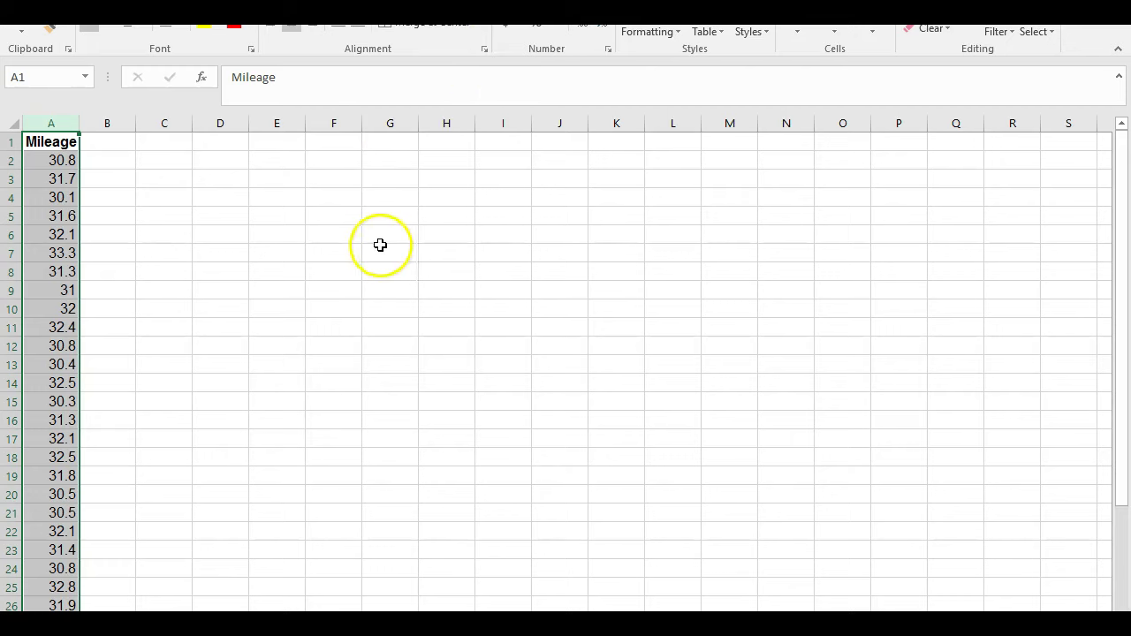
key(alt+r)
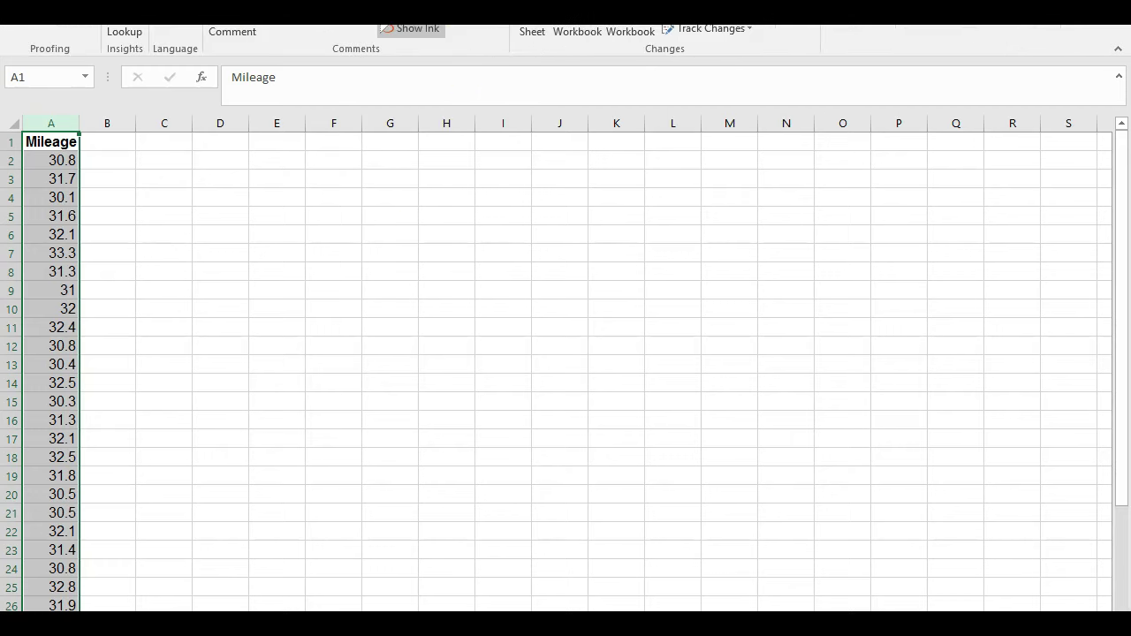
key(alt+w)
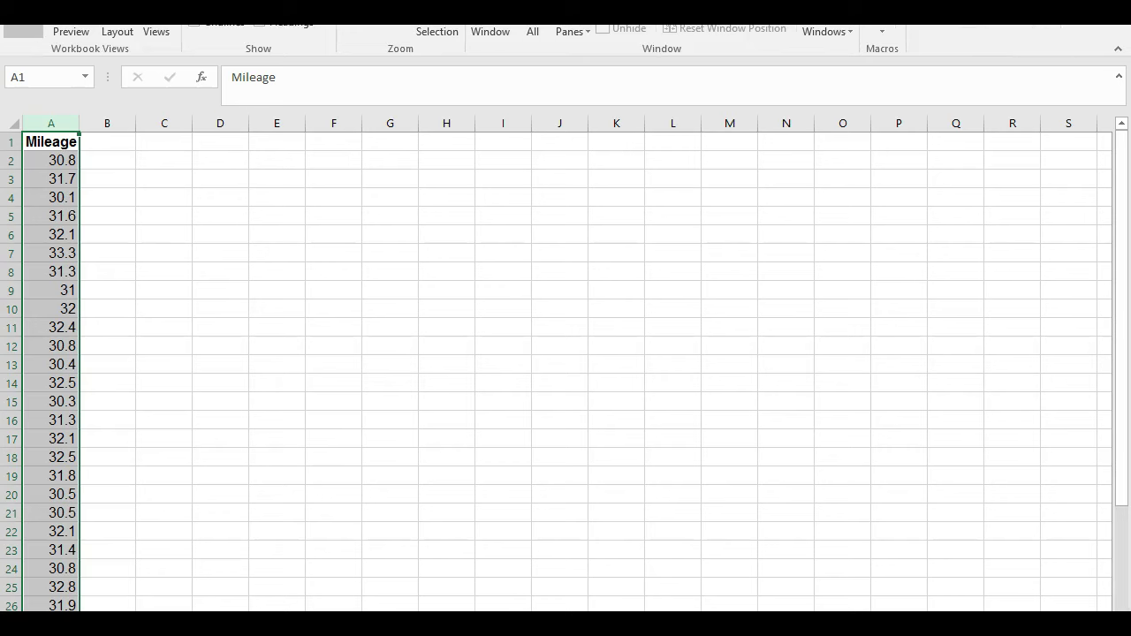
key(alt+r)
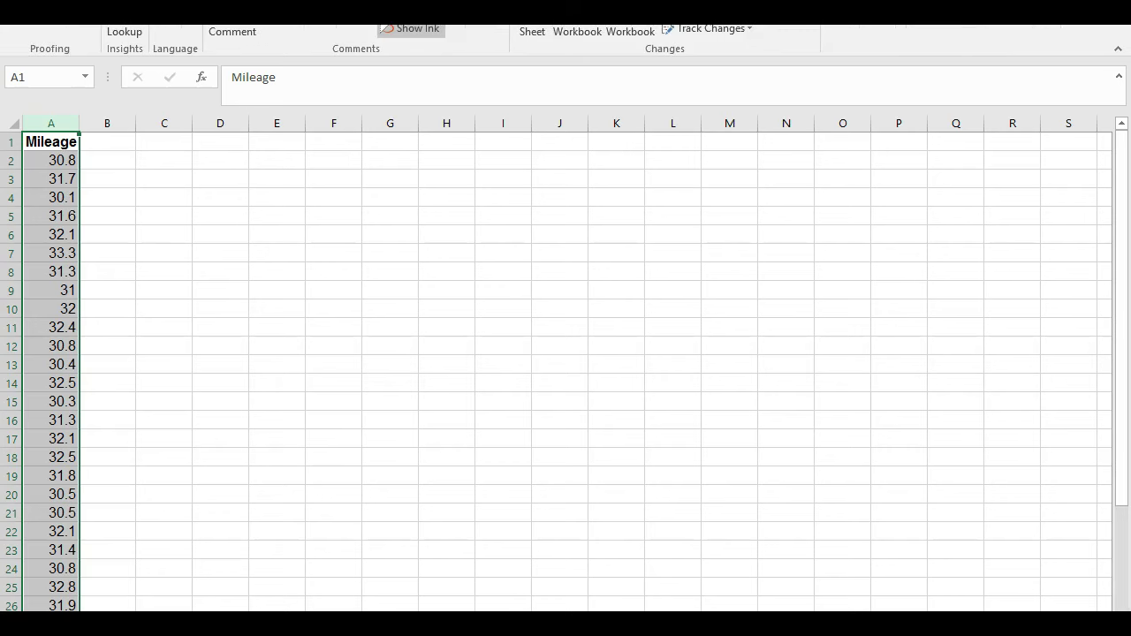
key(alt+a)
key(ctrl+shift+l)
click(115, 274)
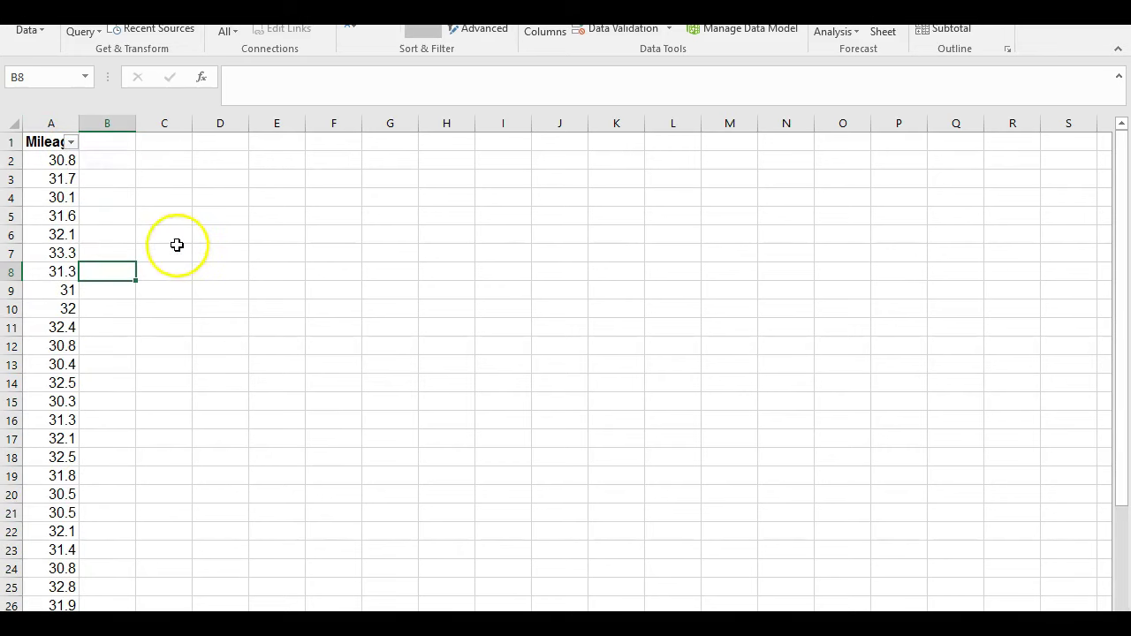
click(175, 249)
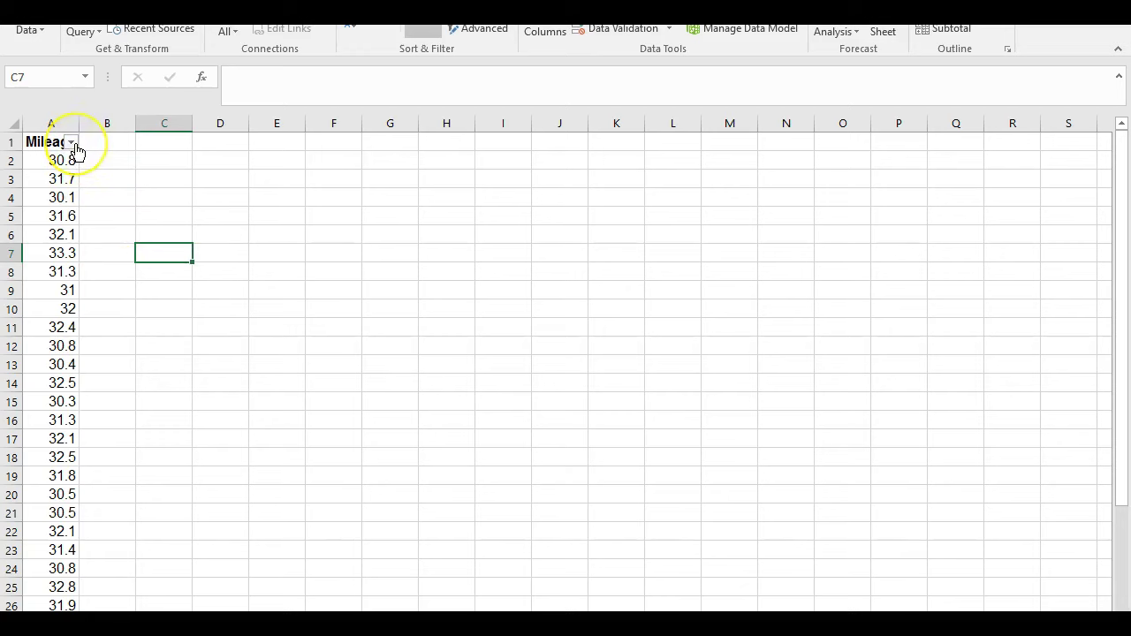
Step: Sort the Mileage column from smallest to largest and check the ordered values down to the end of the list
click(74, 143)
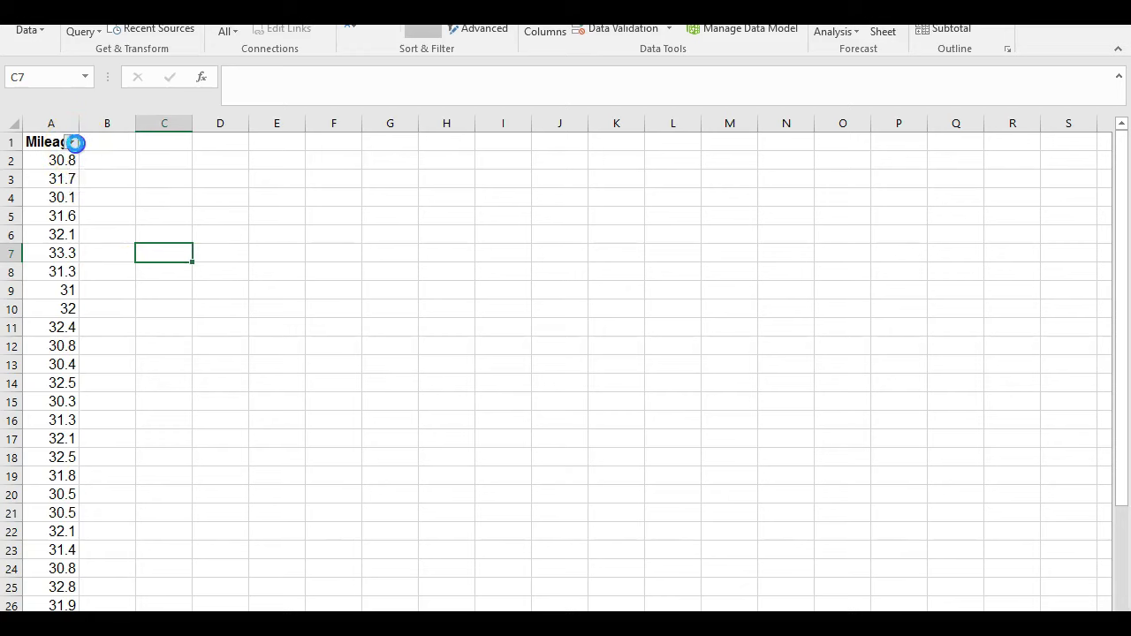
click(82, 161)
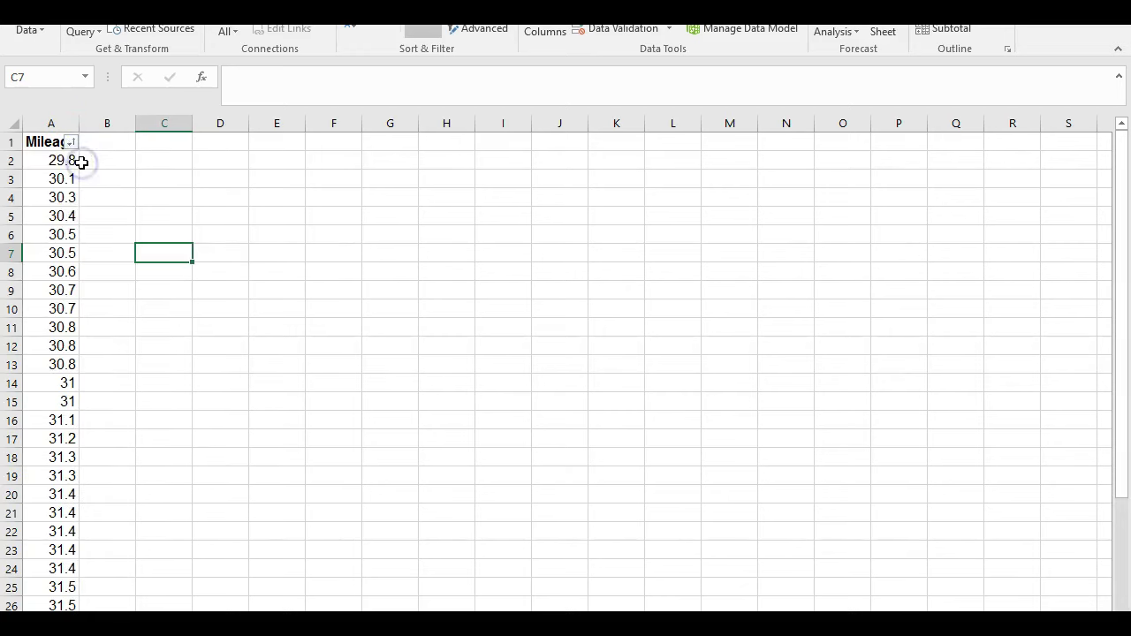
scroll(111, 194, down, 4)
scroll(111, 194, down, 6)
scroll(111, 195, up, 10)
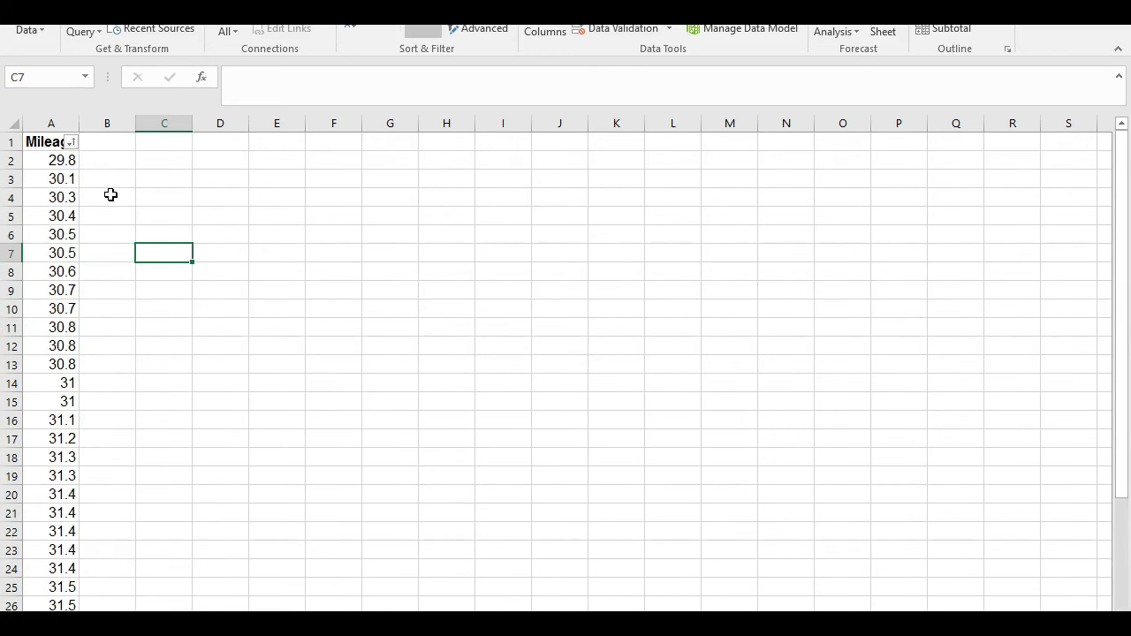
Step: Enter the headings Mean, Median and Mode in cells C1, D1 and E1
click(157, 161)
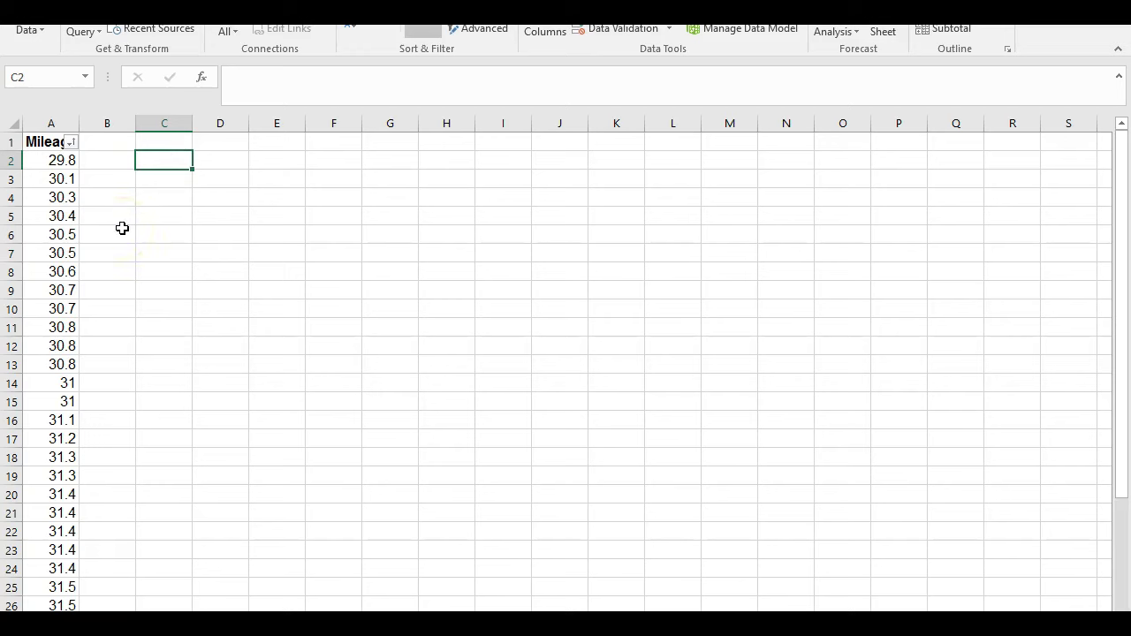
key(Up)
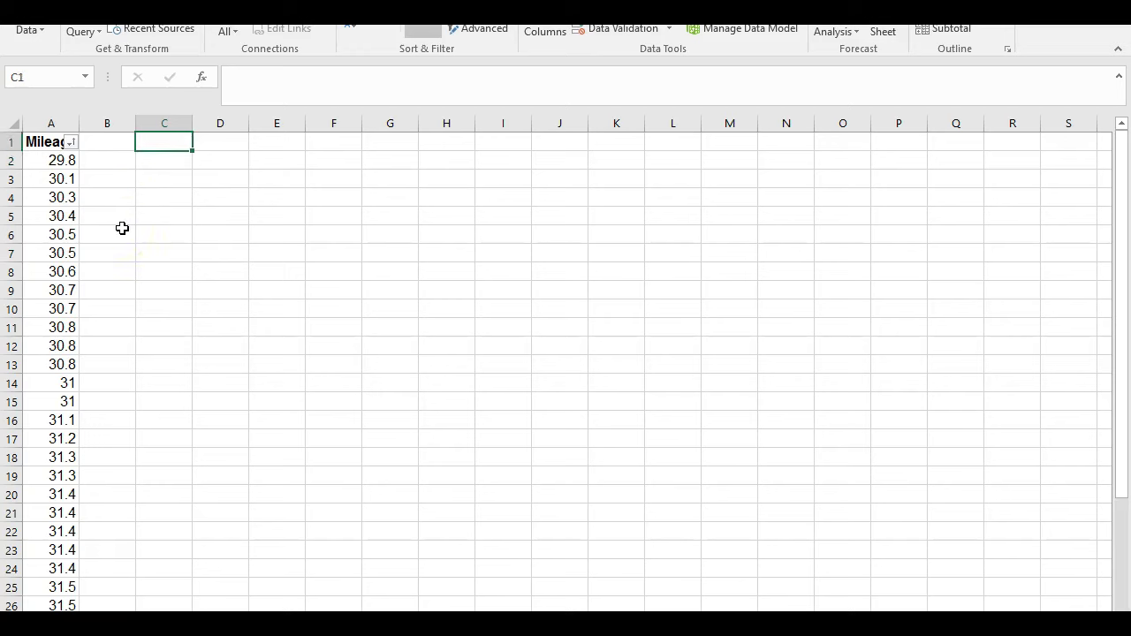
text(Mean)
key(Return)
key(Up)
key(Right)
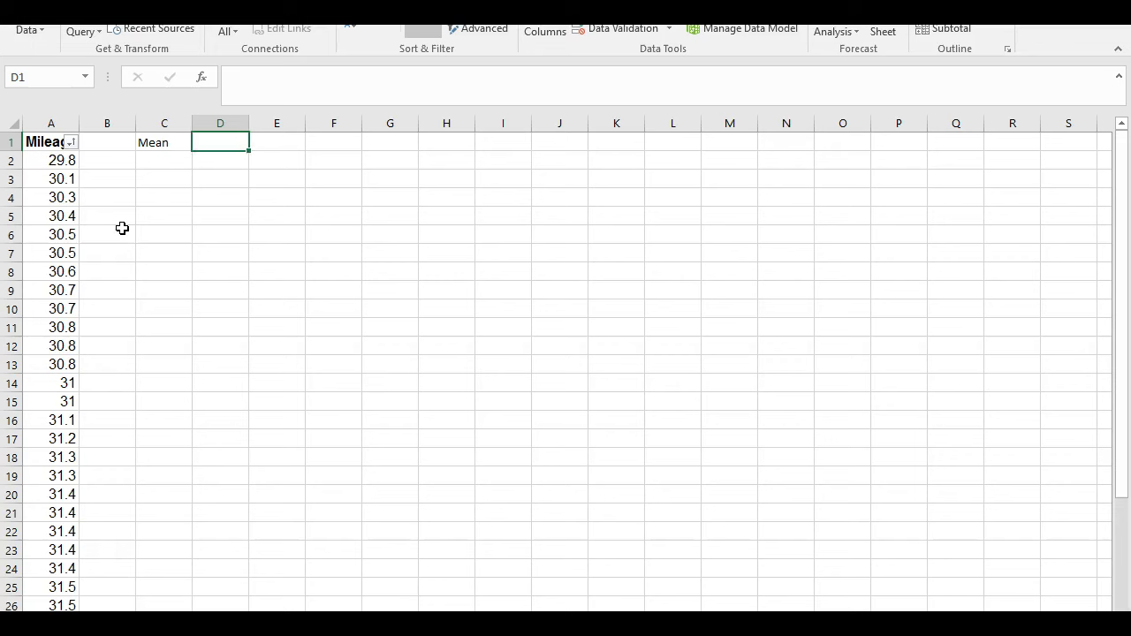
text(Median)
key(Return)
key(Up)
key(Right)
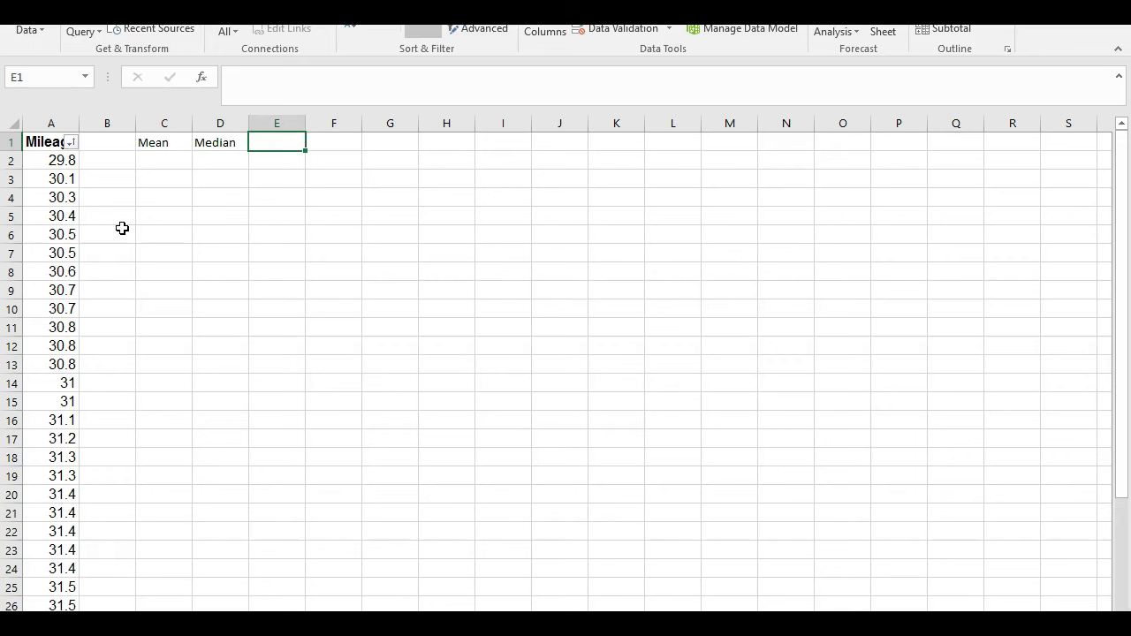
text(Mode)
key(Return)
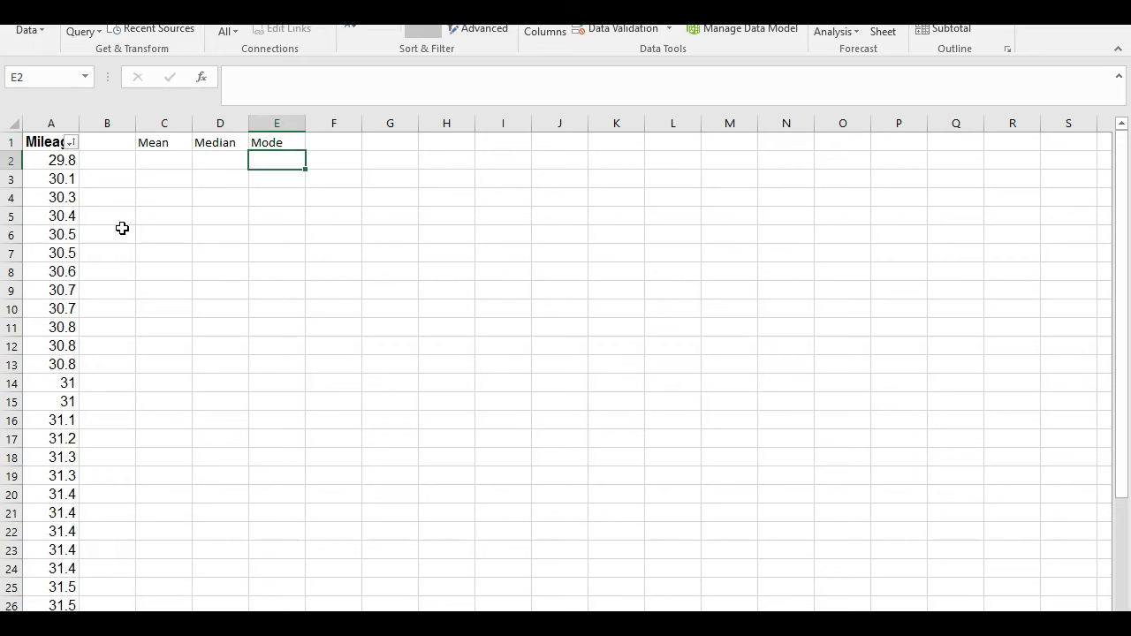
Step: Calculate the mean of all mileages in C2 with the AVERAGE function over A2:A51
key(Left)
key(Left)
text(=)
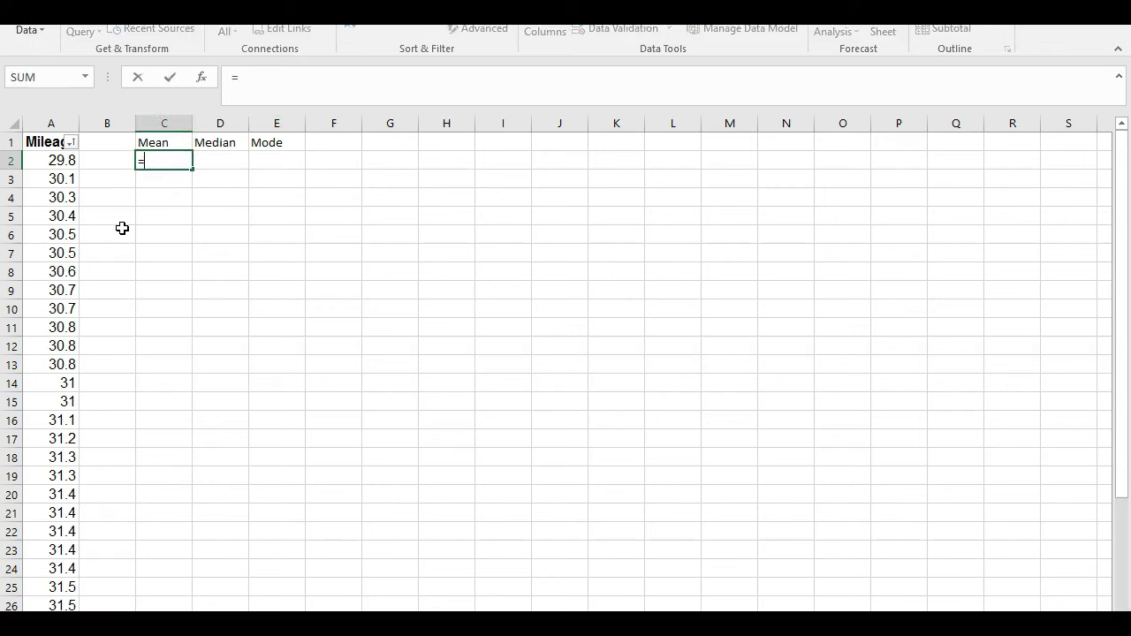
text(a)
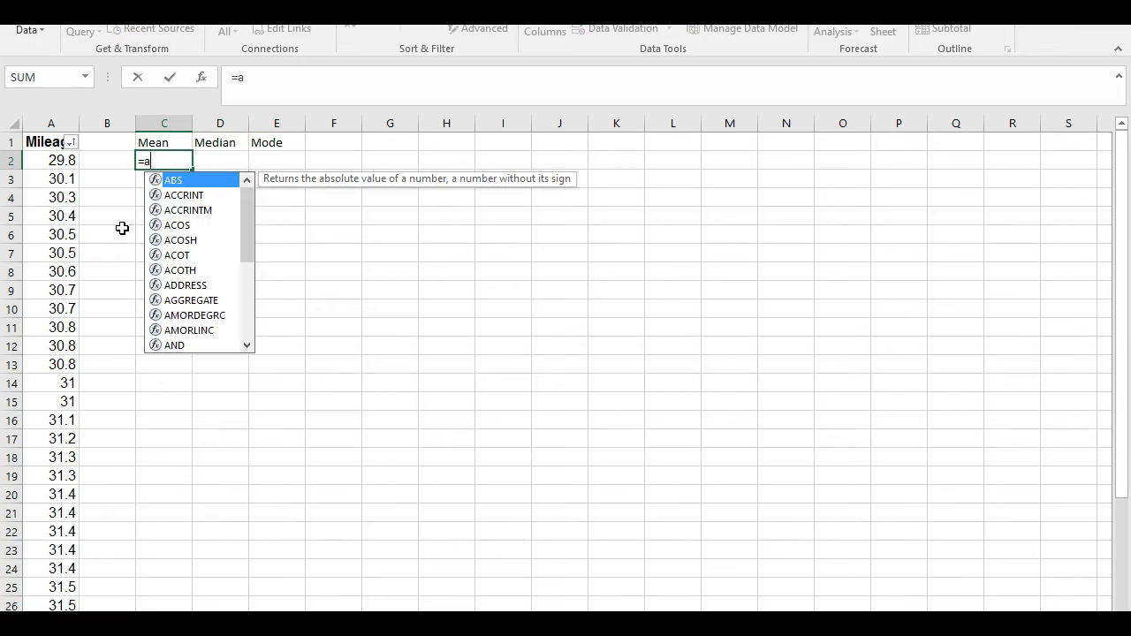
text(verage()
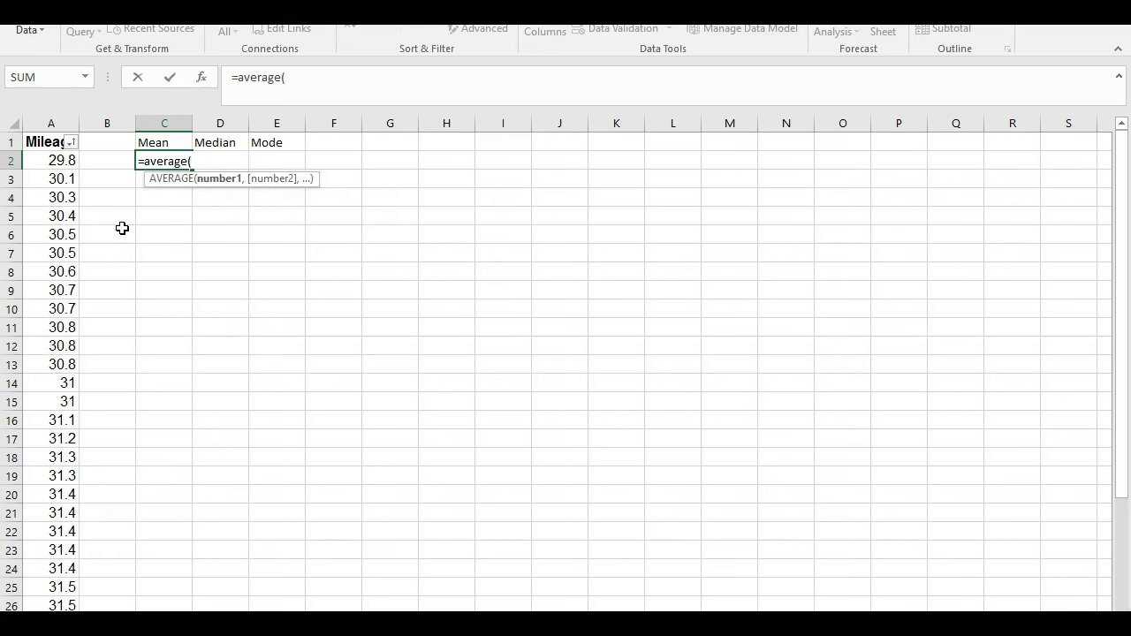
key(Left)
key(Left)
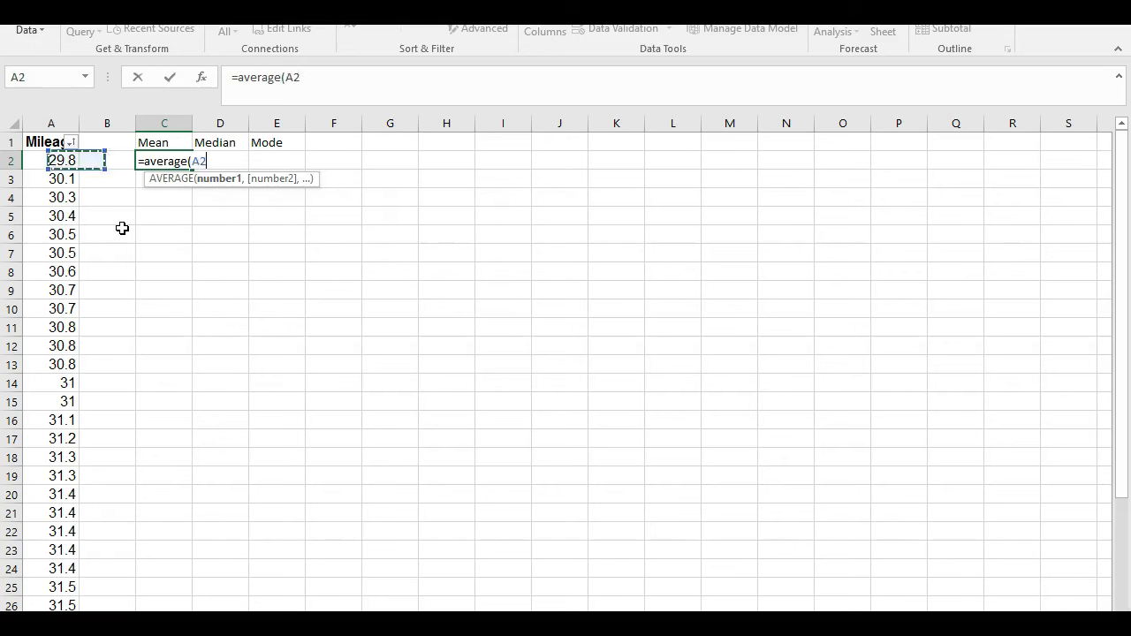
key(shift+Down)
key(shift+Down)
key(shift+Down)
key(shift+Down)
key(shift+Down)
key(shift+Down)
key(shift+Down)
key(shift+Down)
key(shift+Down)
key(shift+Down)
key(shift+Down)
key(shift+Down)
key(shift+Down)
key(shift+Down)
key(shift+Down)
key(shift+Down)
key(shift+Down)
key(shift+Down)
key(shift+Down)
key(shift+Down)
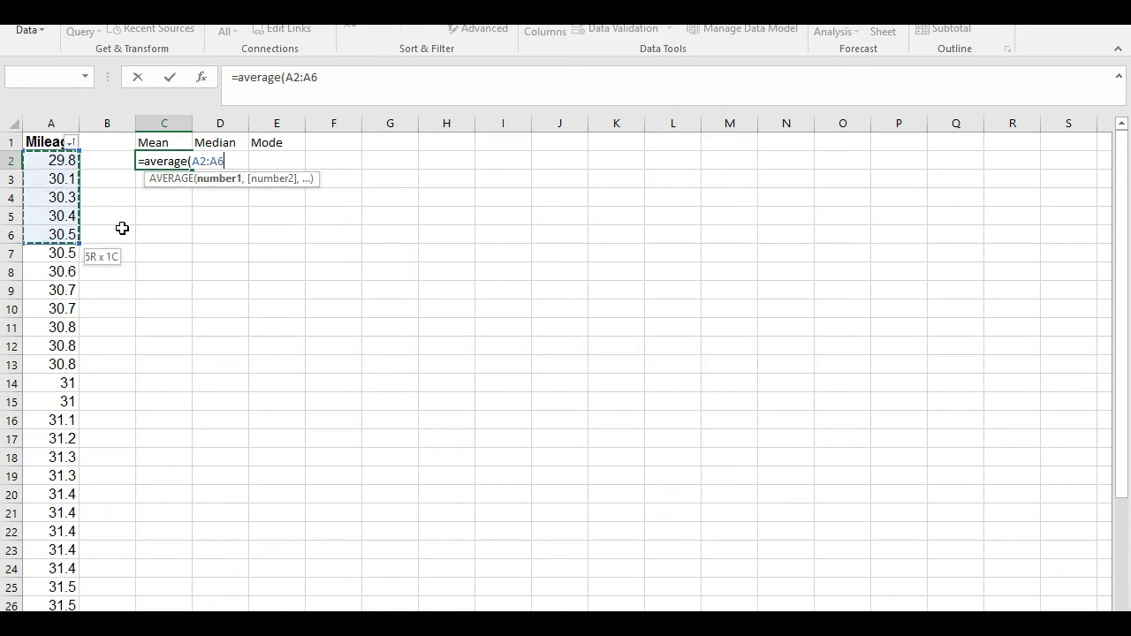
key(shift+Down)
key(shift+Down)
key(shift+Down)
key(shift+Down)
key(shift+Down)
key(shift+Down)
key(shift+Down)
key(shift+Down)
key(shift+Down)
key(shift+Down)
key(shift+Down)
key(shift+Down)
key(shift+Down)
key(shift+Down)
key(shift+Down)
key(shift+Down)
key(shift+Down)
key(shift+Down)
key(shift+Down)
key(shift+Down)
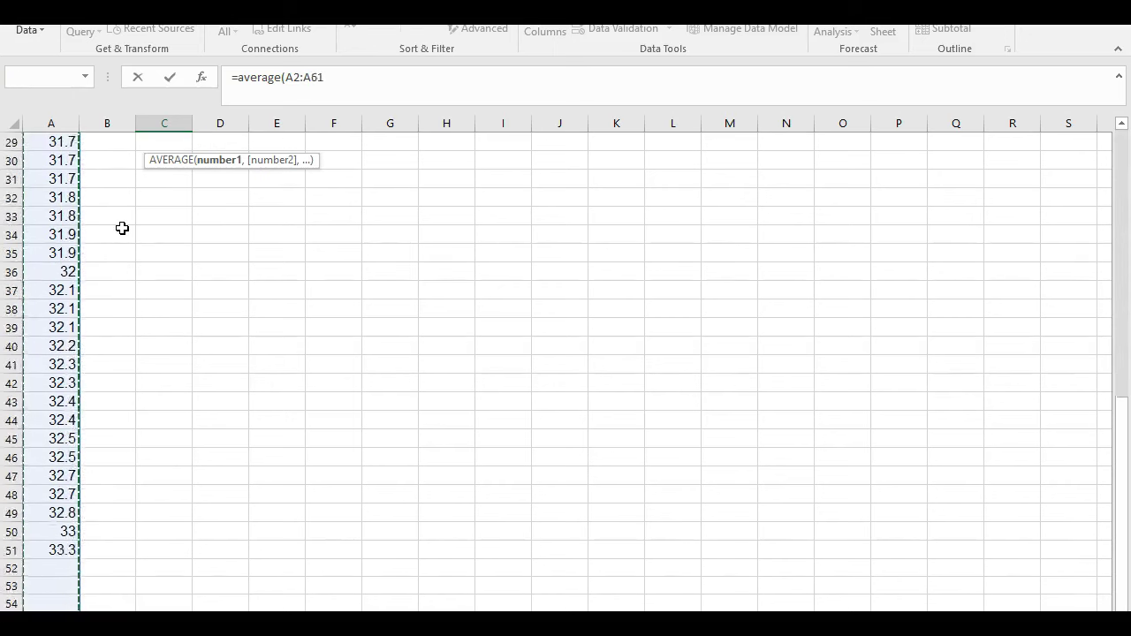
key(shift+Up)
key(shift+Up)
key(shift+Up)
key(shift+Up)
key(shift+Up)
key(shift+Up)
key(shift+Up)
key(shift+Up)
key(shift+Up)
key(shift+Up)
key(shift+Up)
key(shift+Up)
key(shift+Up)
key(shift+Up)
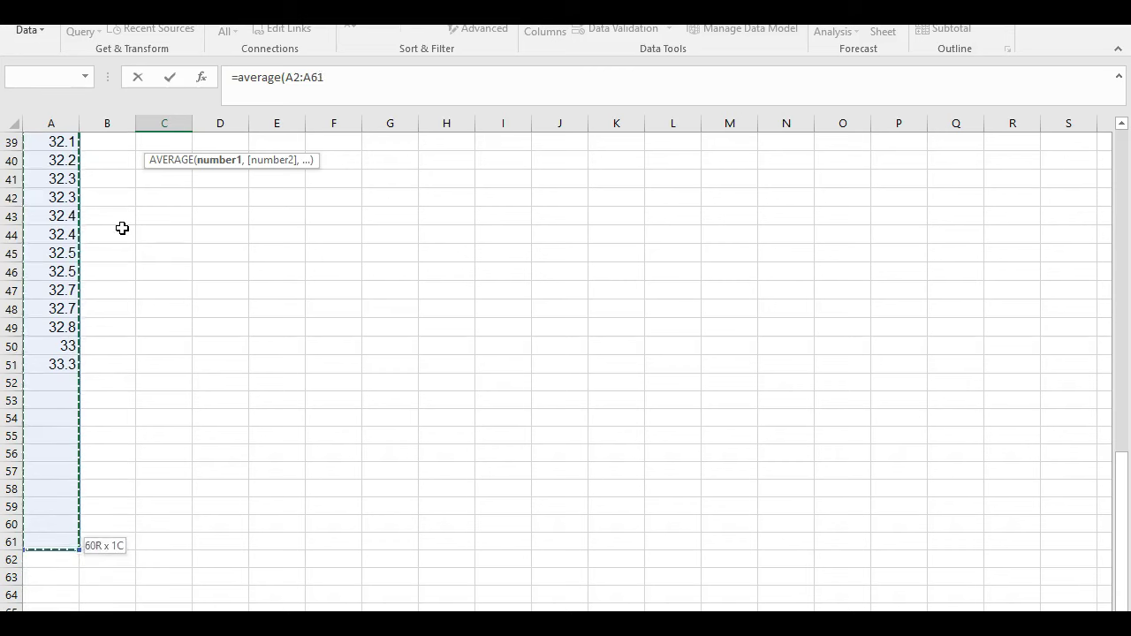
key(shift+Up)
key(shift+Up)
key(shift+Up)
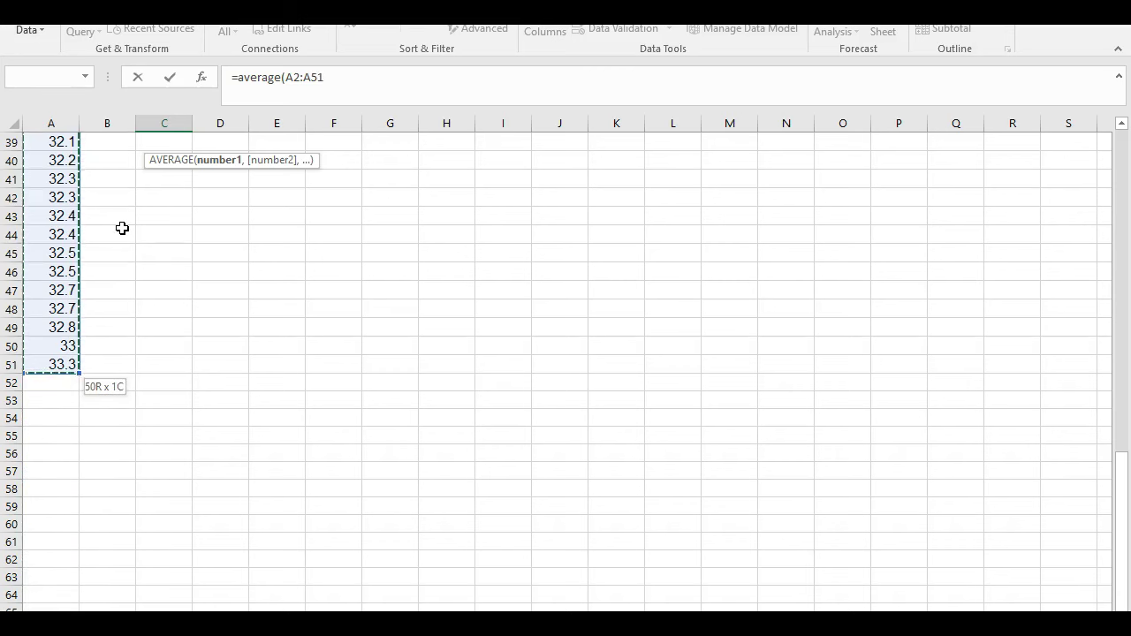
key(Return)
key(Up)
key(Up)
key(Down)
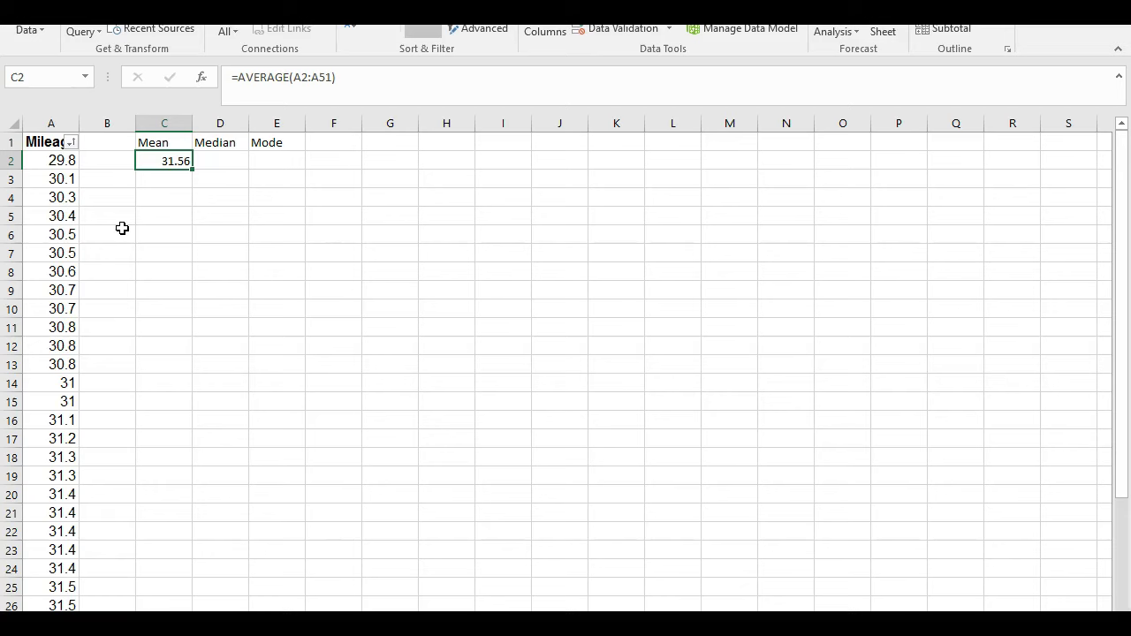
Step: Calculate the median of all mileages in D2 with the MEDIAN function over A2:A51
key(Right)
text(=)
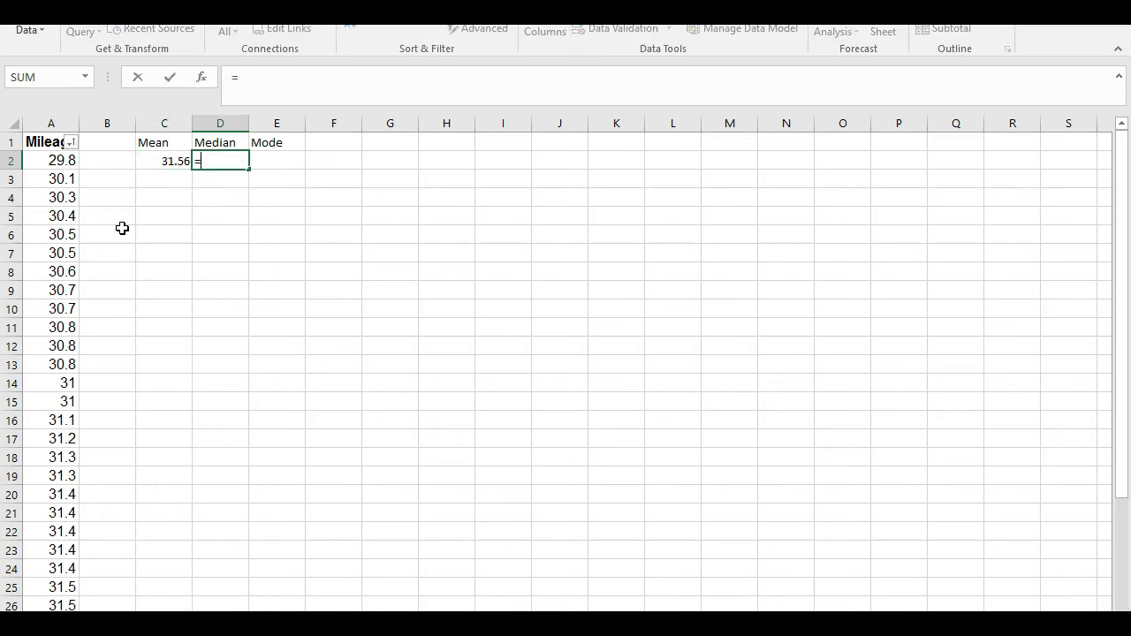
text(median()
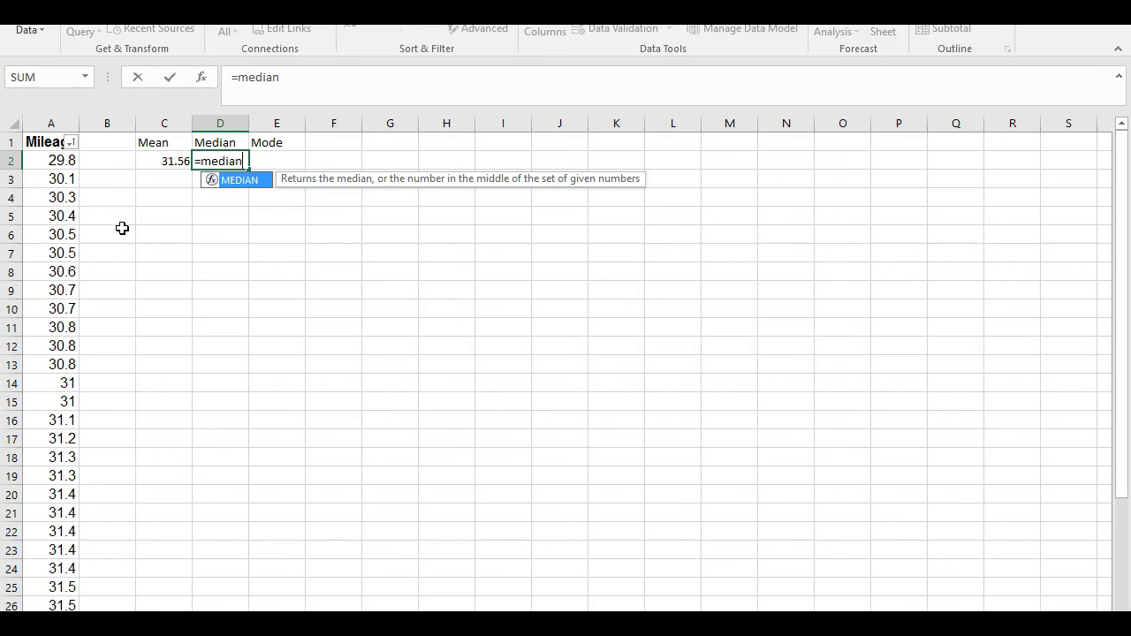
key(Left)
key(Left)
key(Left)
key(shift+Down)
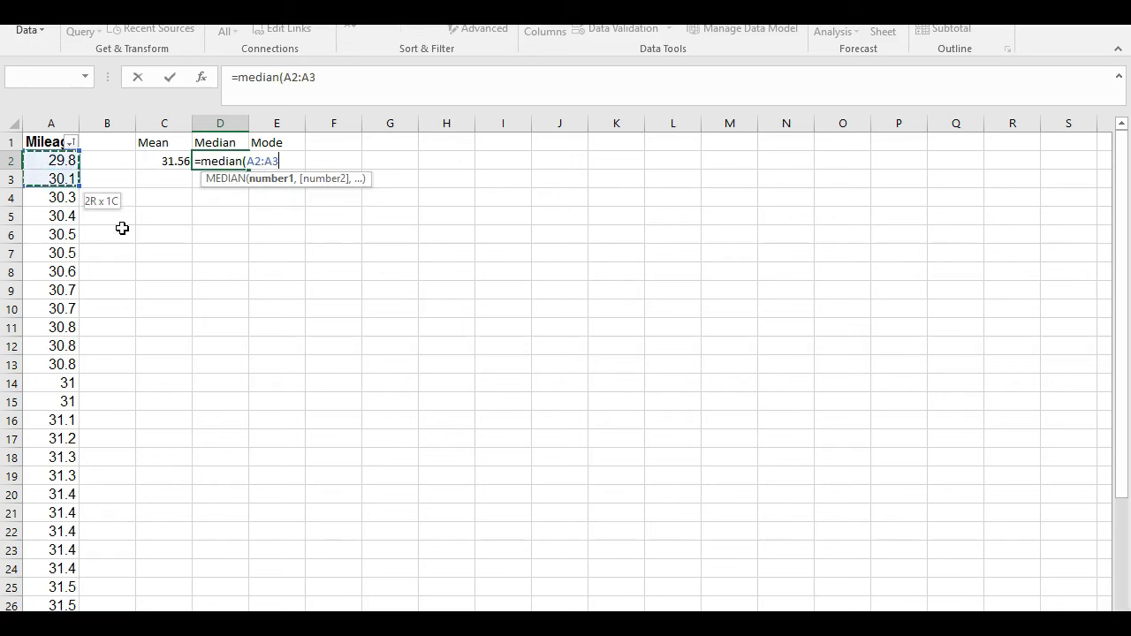
key(ctrl+shift+Down)
key(Return)
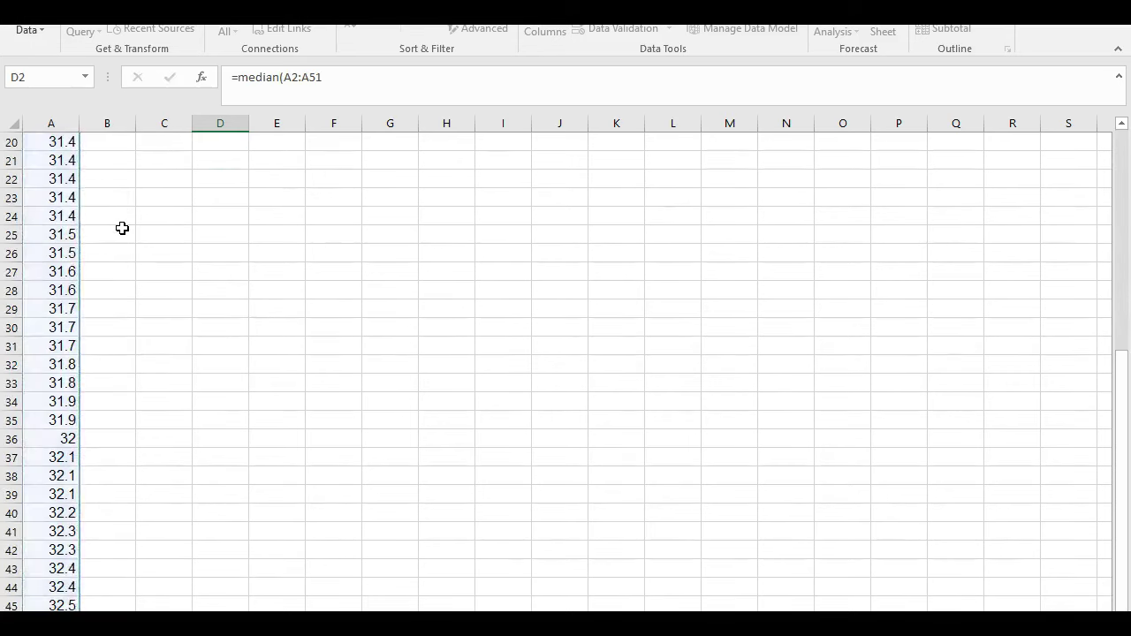
key(Up)
key(Up)
key(Down)
Step: Calculate the mode of all mileages in E2 with the MODE function over A2:A51
key(Right)
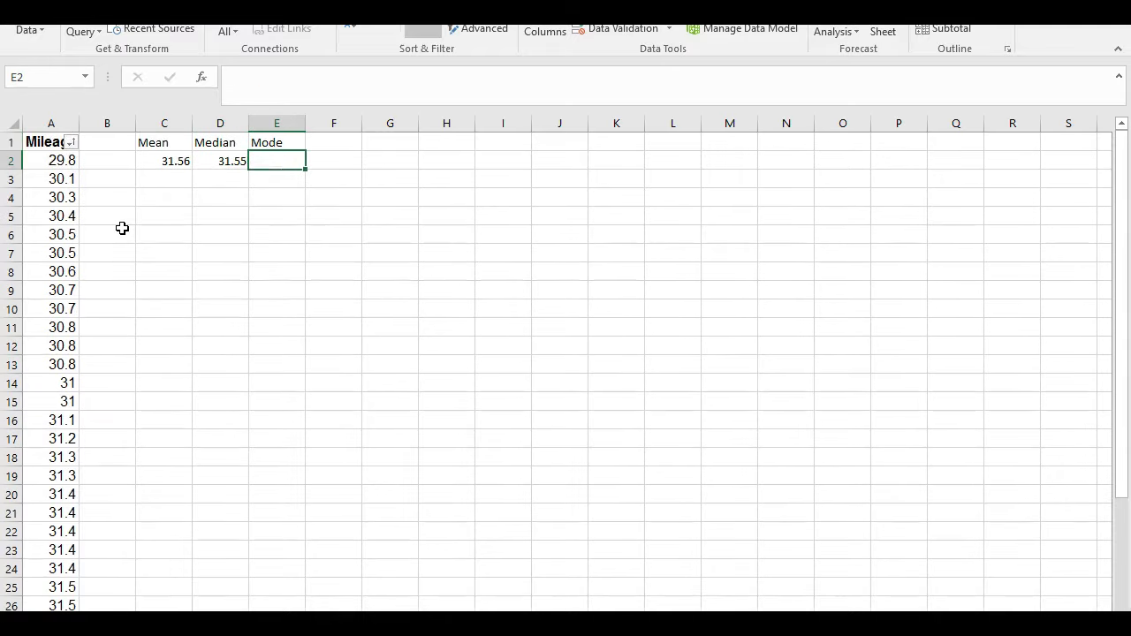
text(=mod)
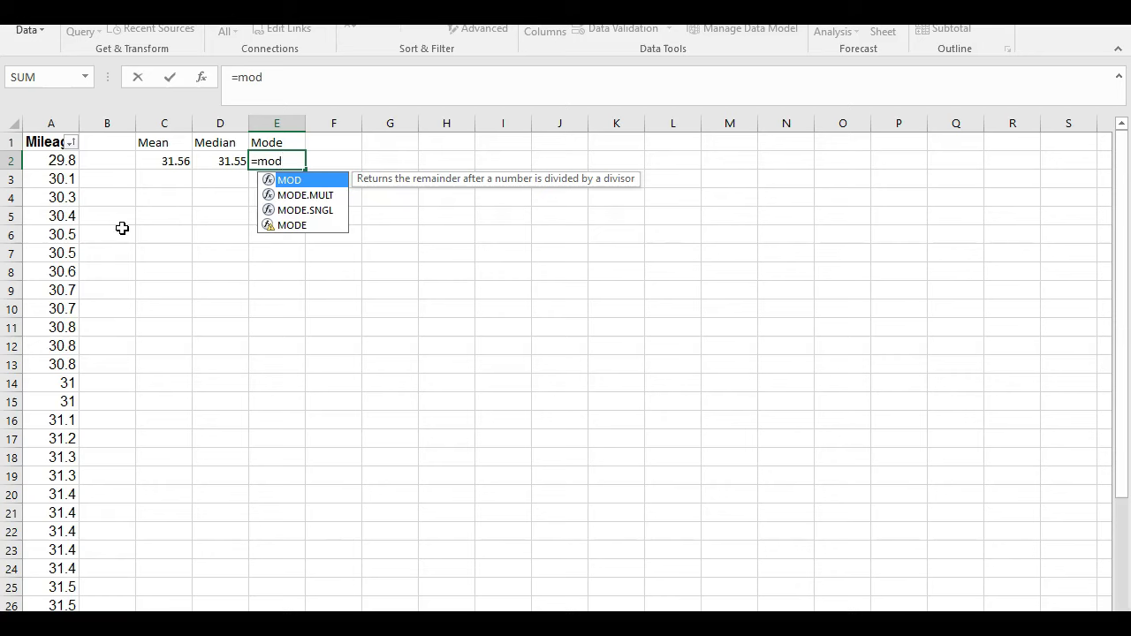
text(e)
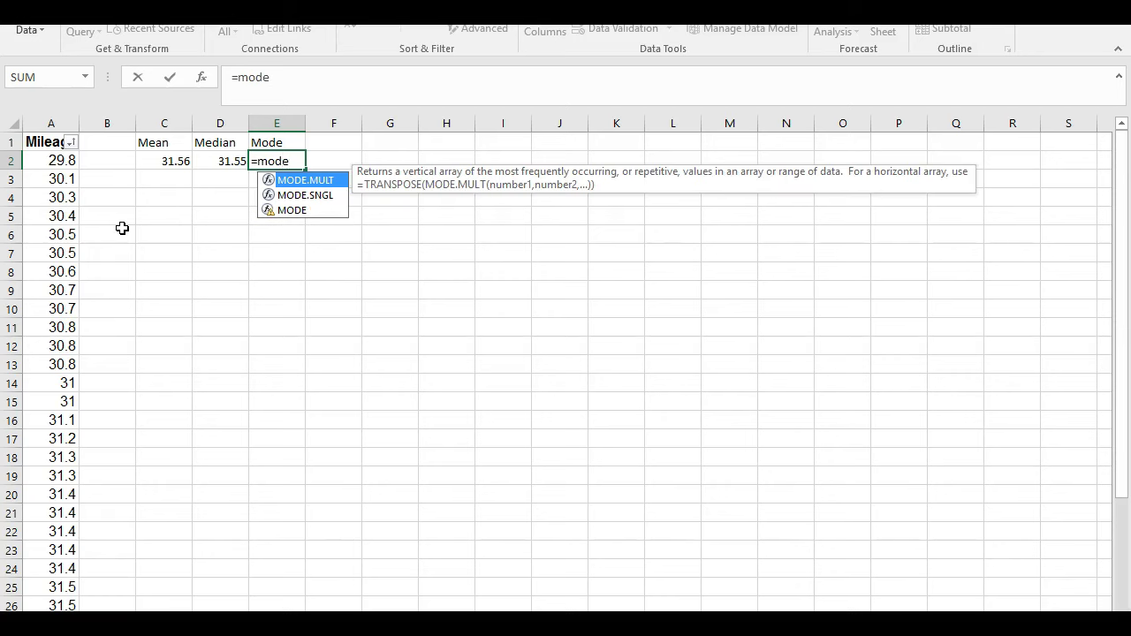
text())
key(BackSpace)
text(()
key(Left)
key(Left)
key(Left)
key(Left)
key(ctrl+shift+Down)
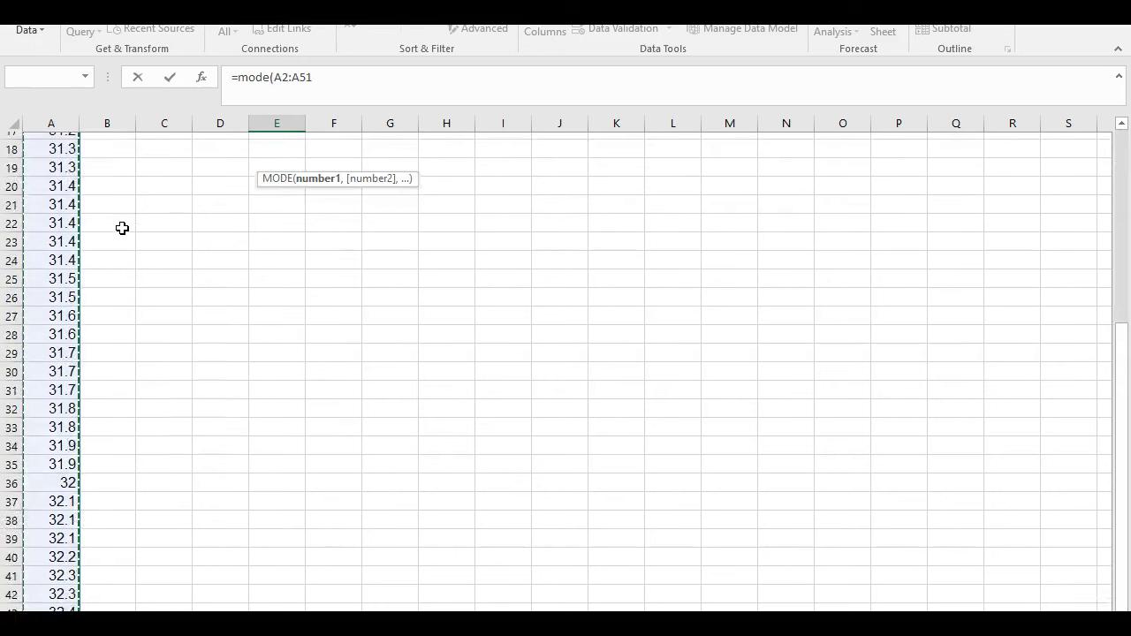
key(Return)
key(Up)
key(Up)
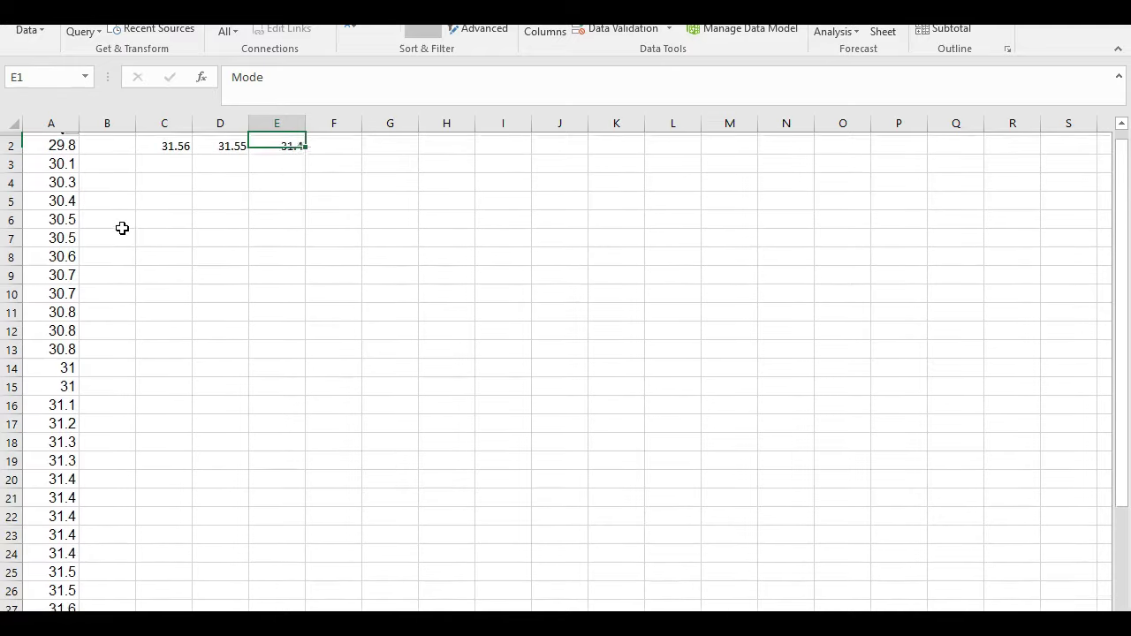
key(Down)
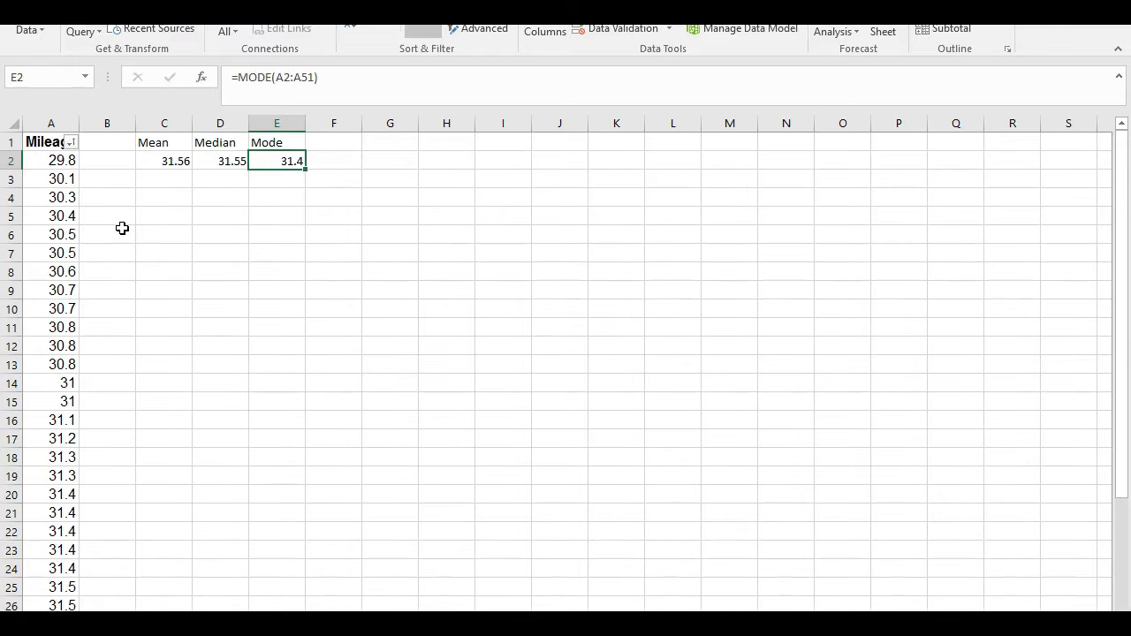
Step: Review the mean, median and mode formulas and results in C2, D2 and E2
key(Left)
key(Left)
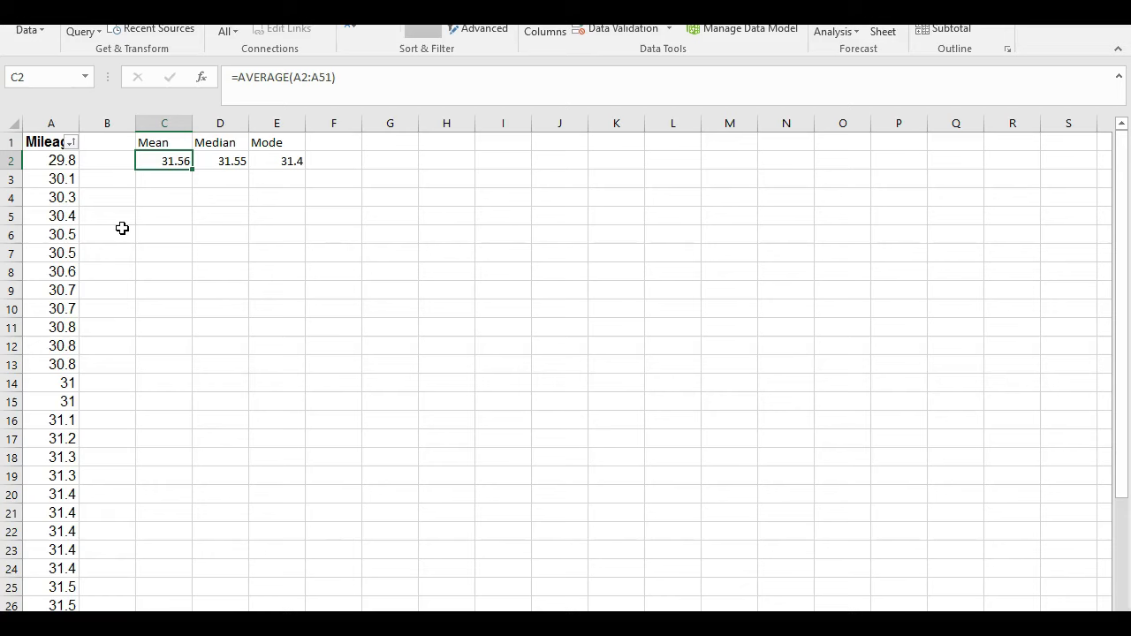
key(Right)
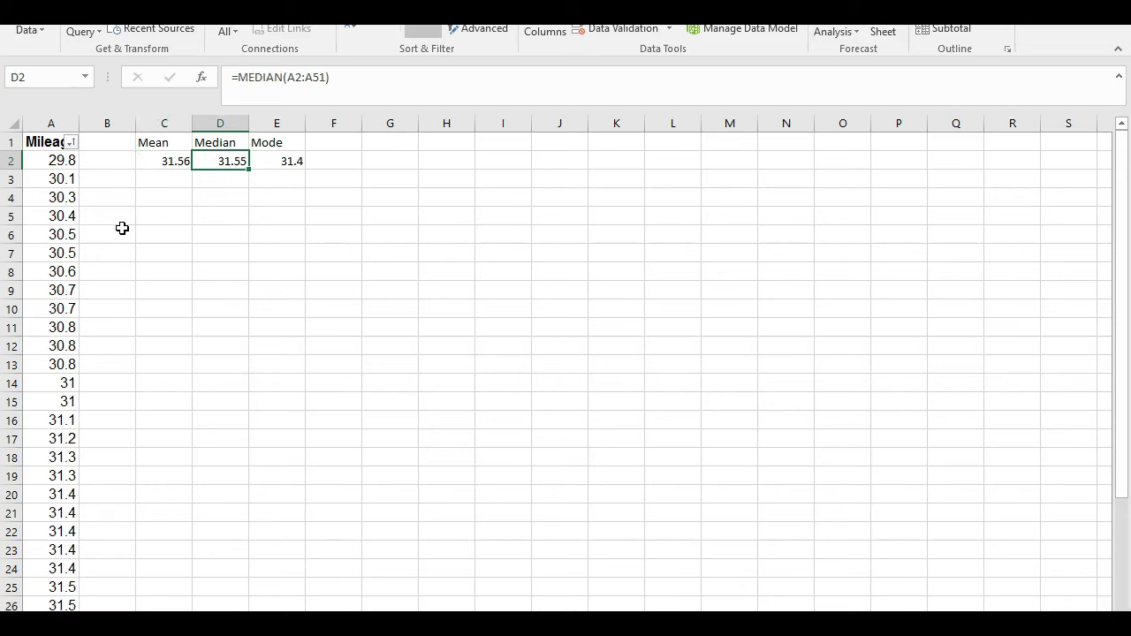
key(Right)
key(Left)
key(Right)
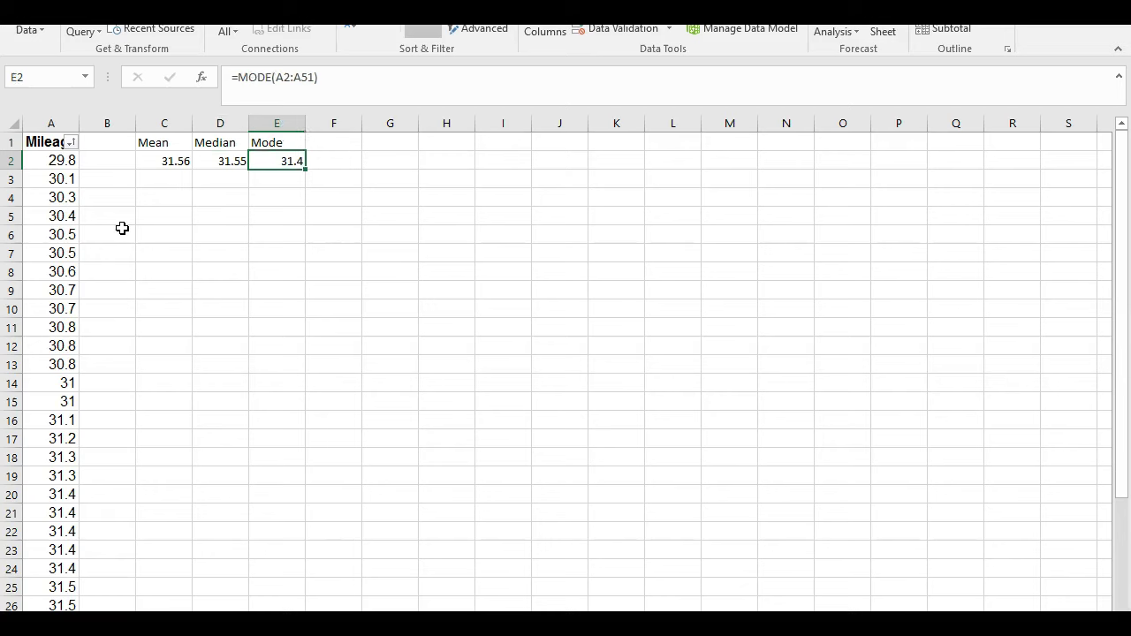
key(Left)
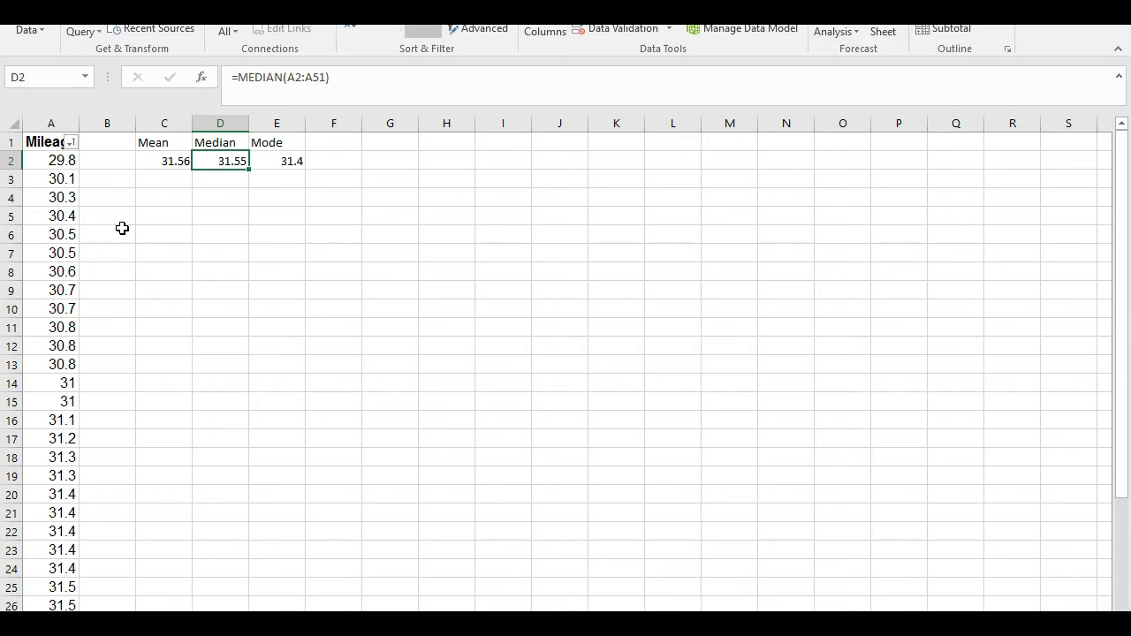
key(Right)
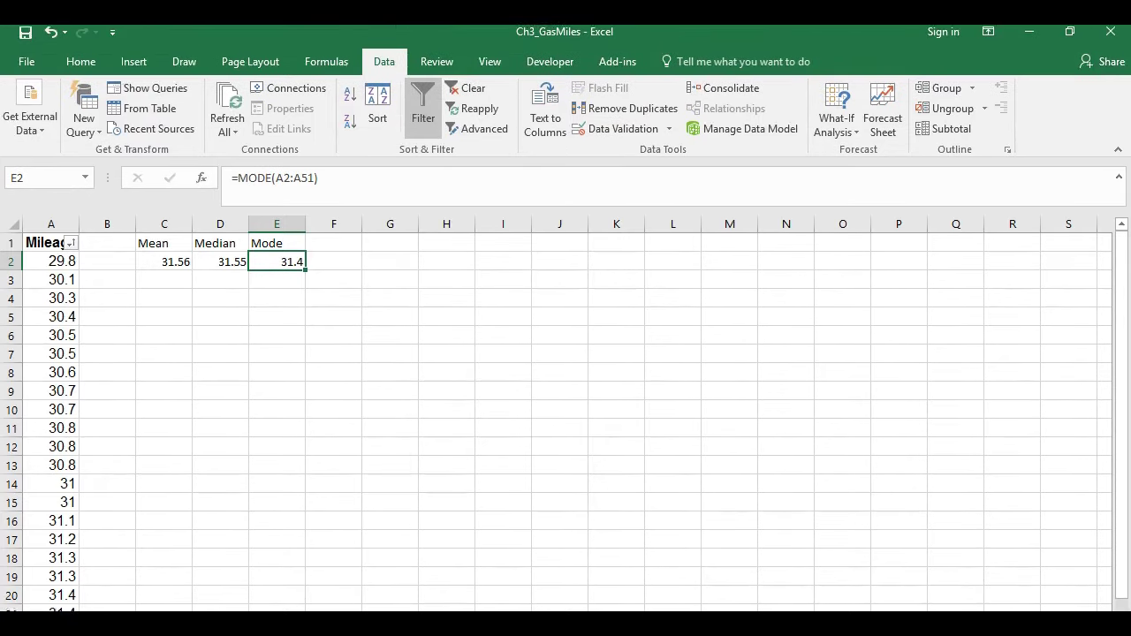
Step: Start MegaStat's Descriptive Statistics with Sheet1 cells A2:A51 as the input range
click(618, 69)
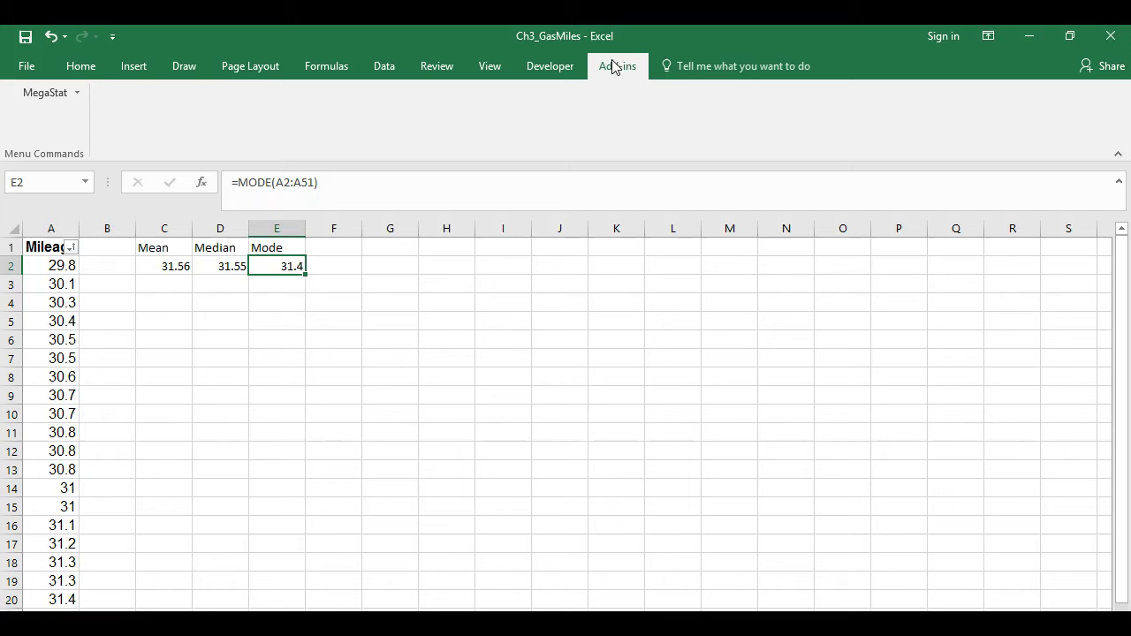
click(613, 92)
click(70, 92)
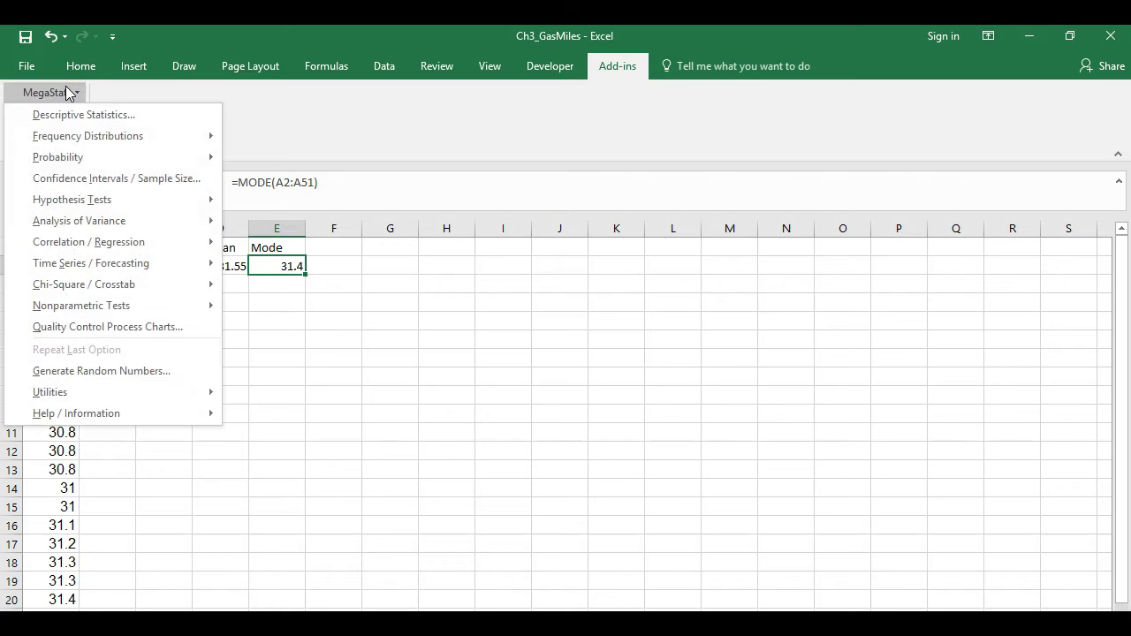
click(71, 116)
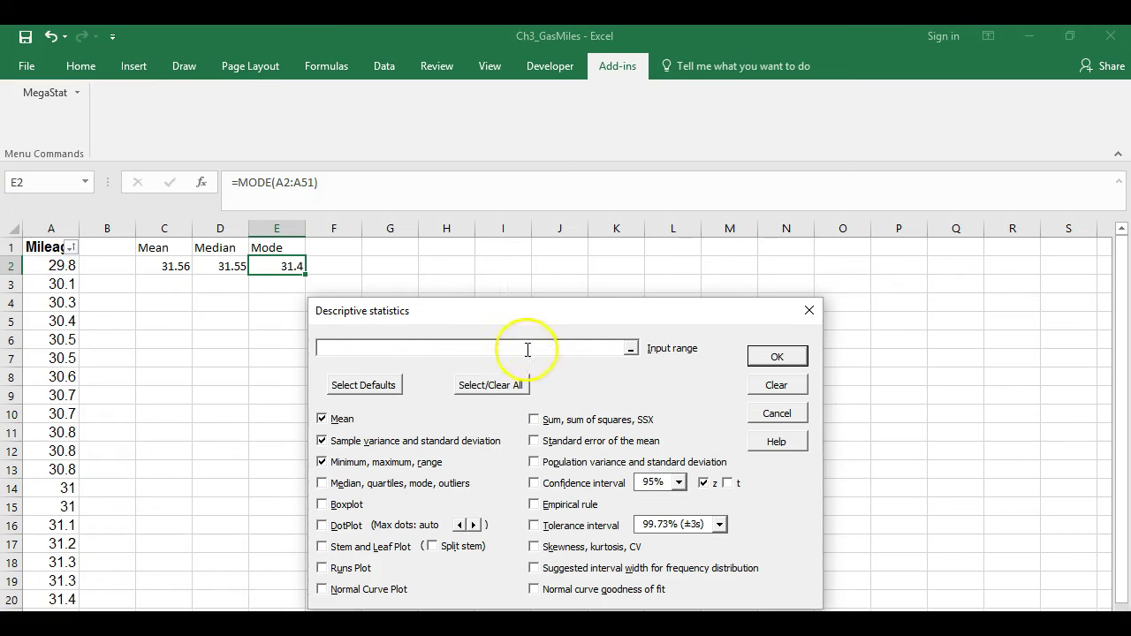
click(55, 265)
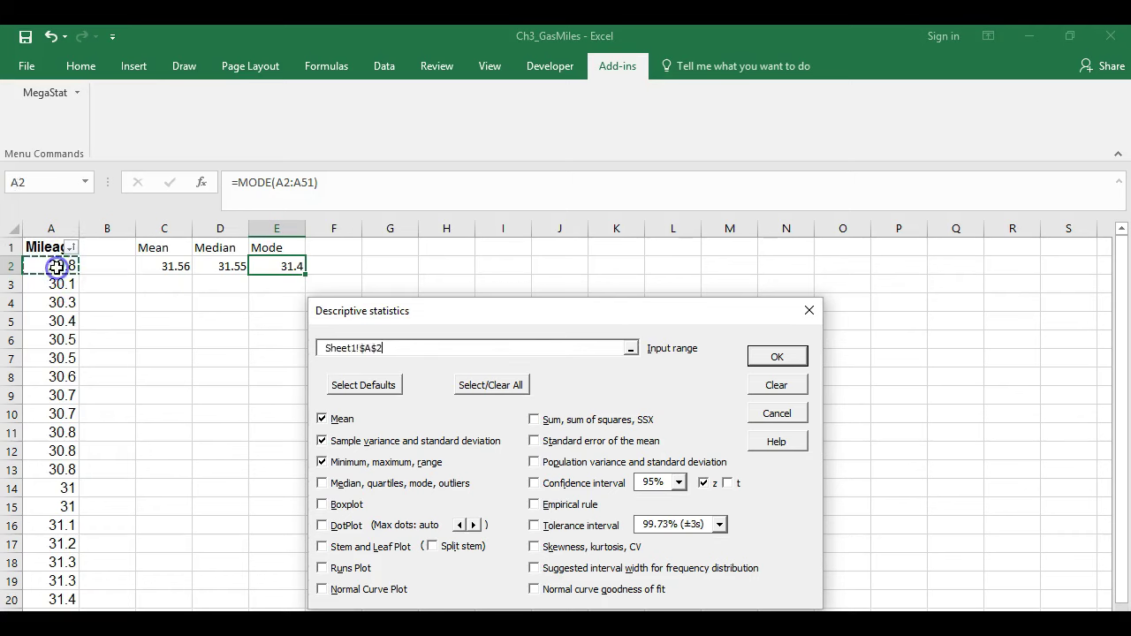
mouse_move(54, 265)
mouse_down()
mouse_move(62, 451)
mouse_move(56, 265)
mouse_up()
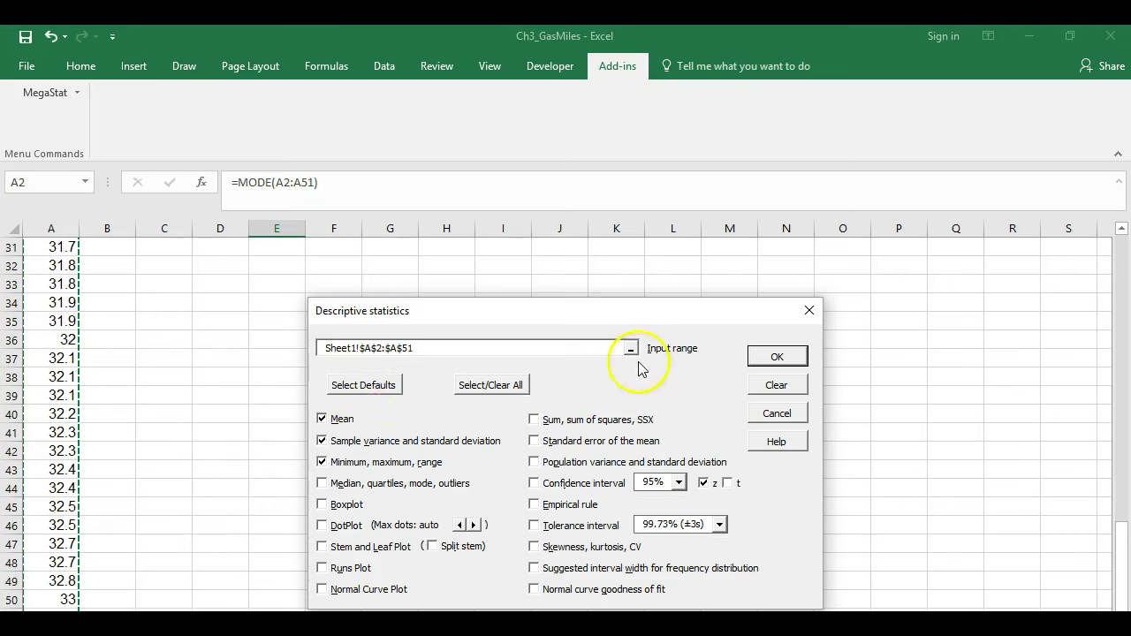
Step: Generate the statistics with mean and median, quartiles, mode, outliers included, leaving out sample variance and standard deviation and minimum, maximum, range
click(323, 441)
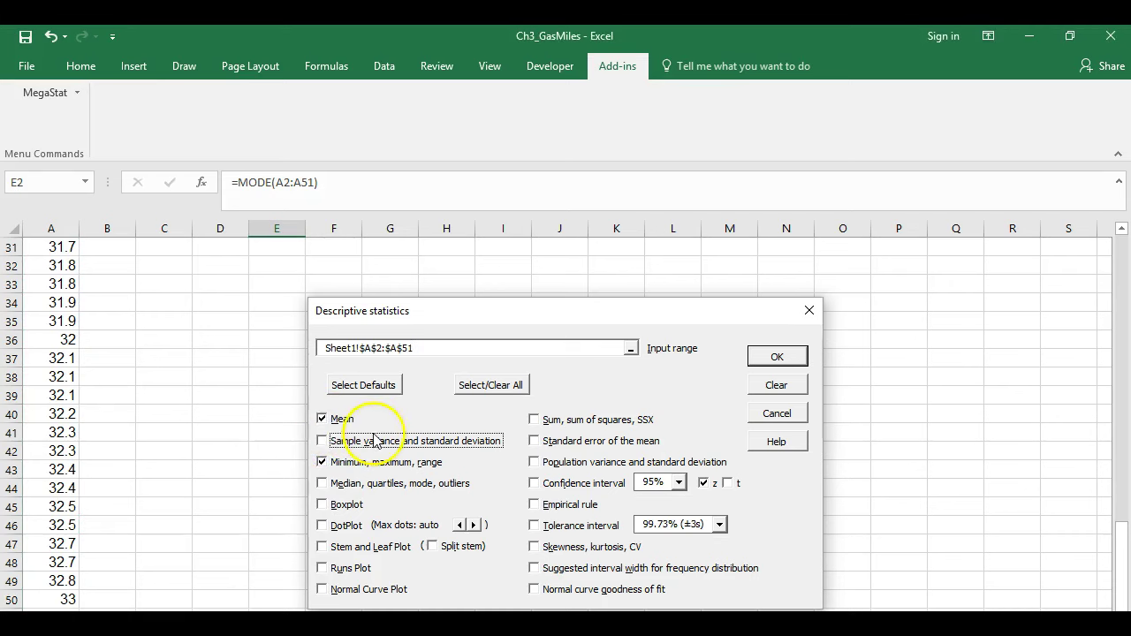
click(323, 462)
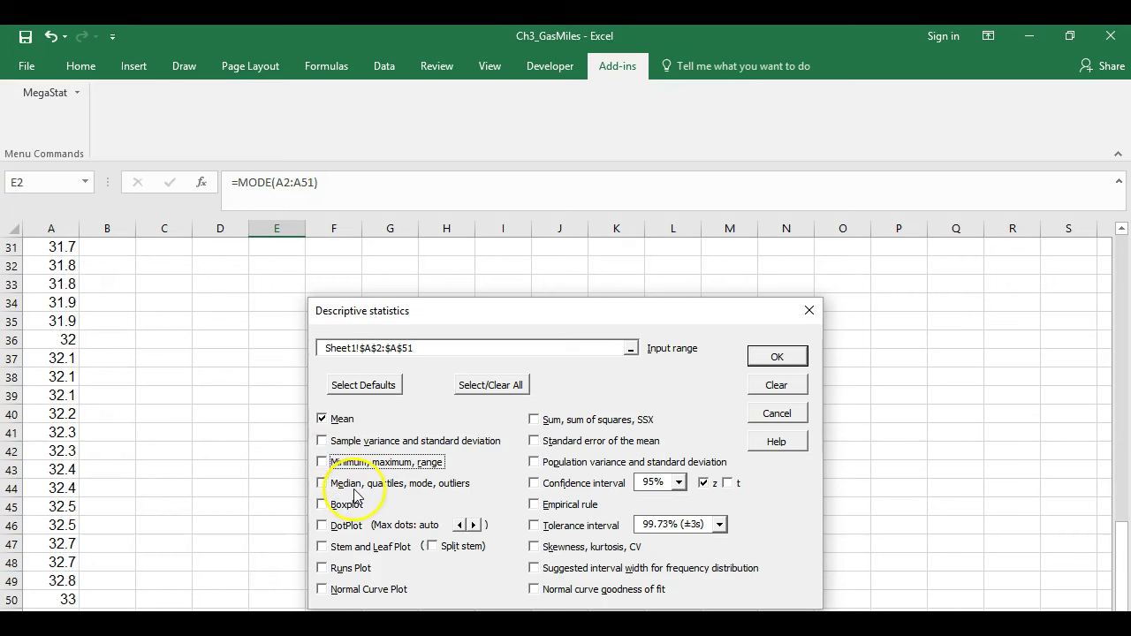
click(324, 484)
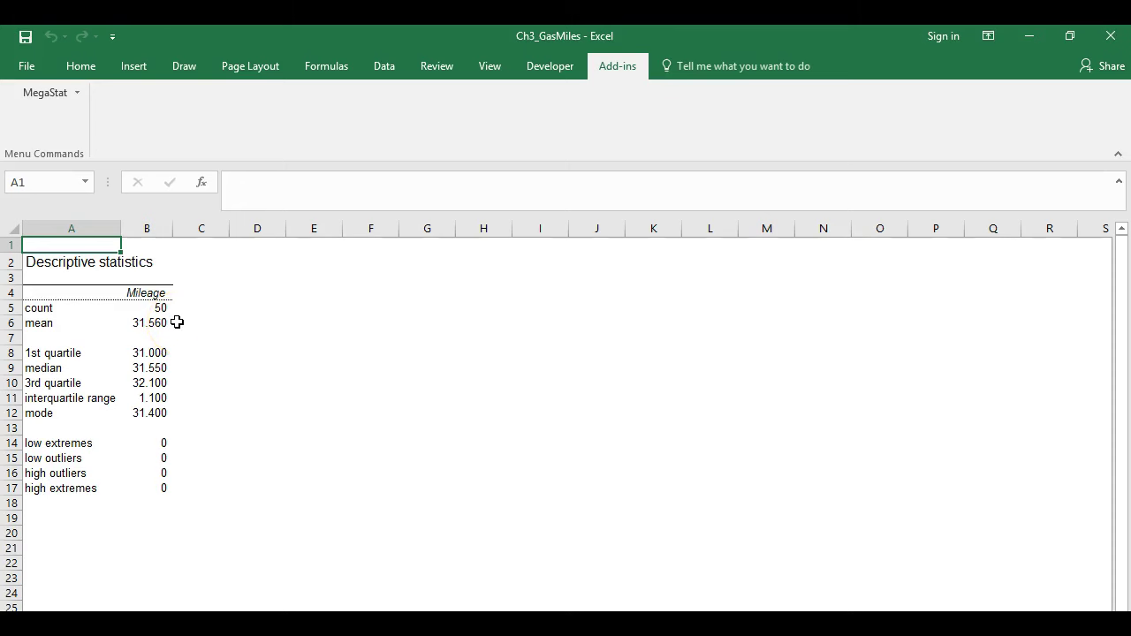
Step: Compare the mean, median and mode in the MegaStat output with the formula results in C2, D2 and E2
key(ctrl+Page_Up)
scroll(230, 589, up, 10)
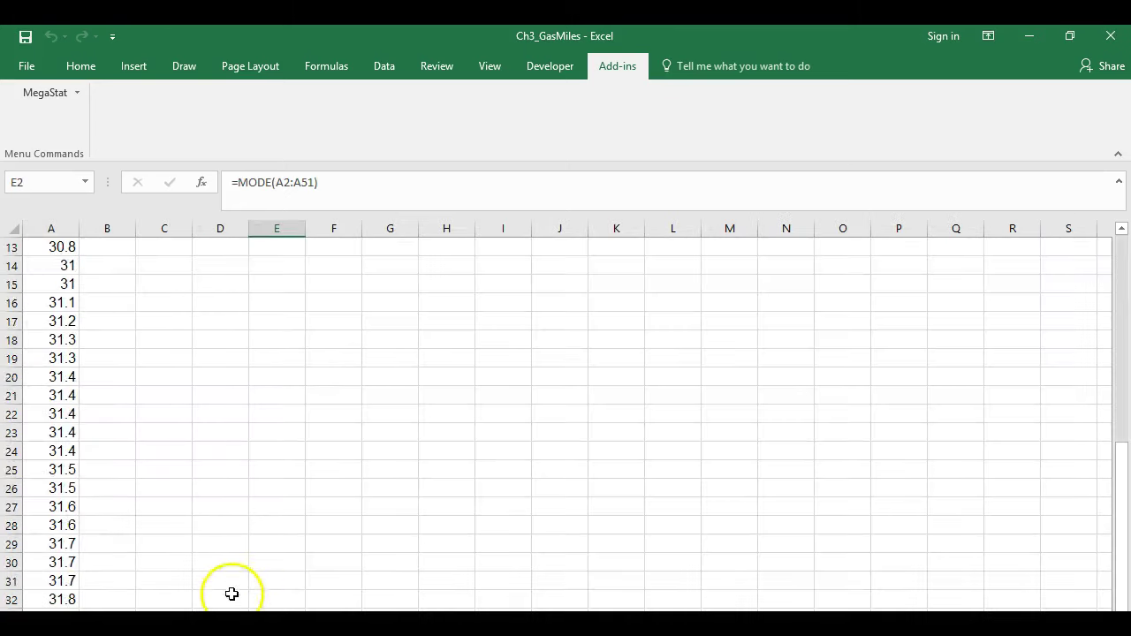
click(176, 264)
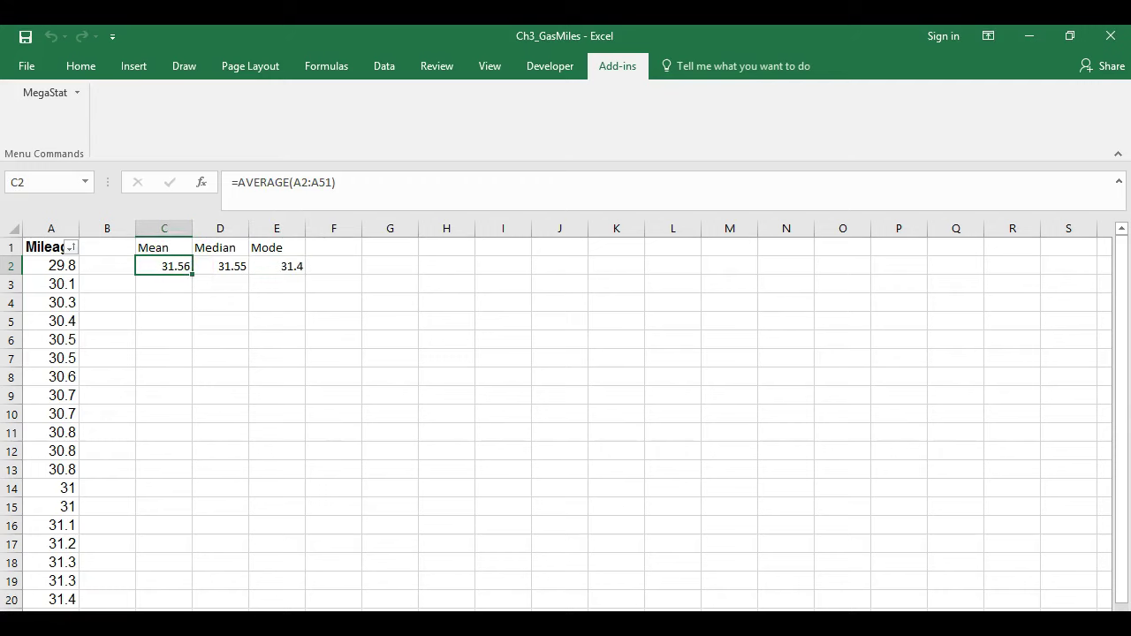
key(ctrl+Page_Down)
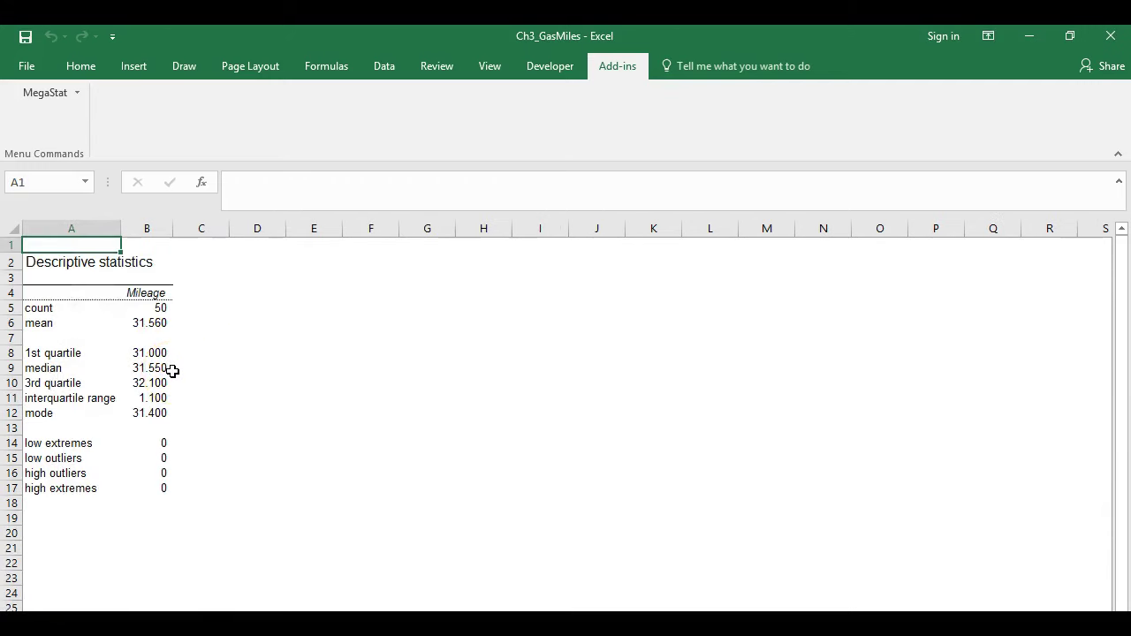
key(ctrl+Page_Up)
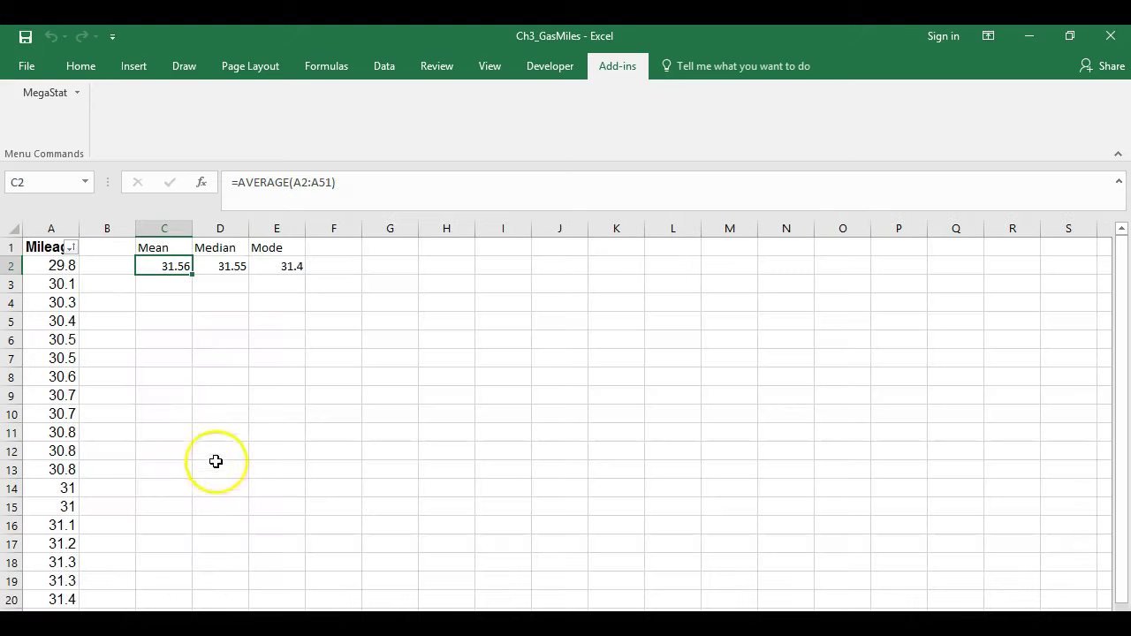
click(238, 268)
click(288, 267)
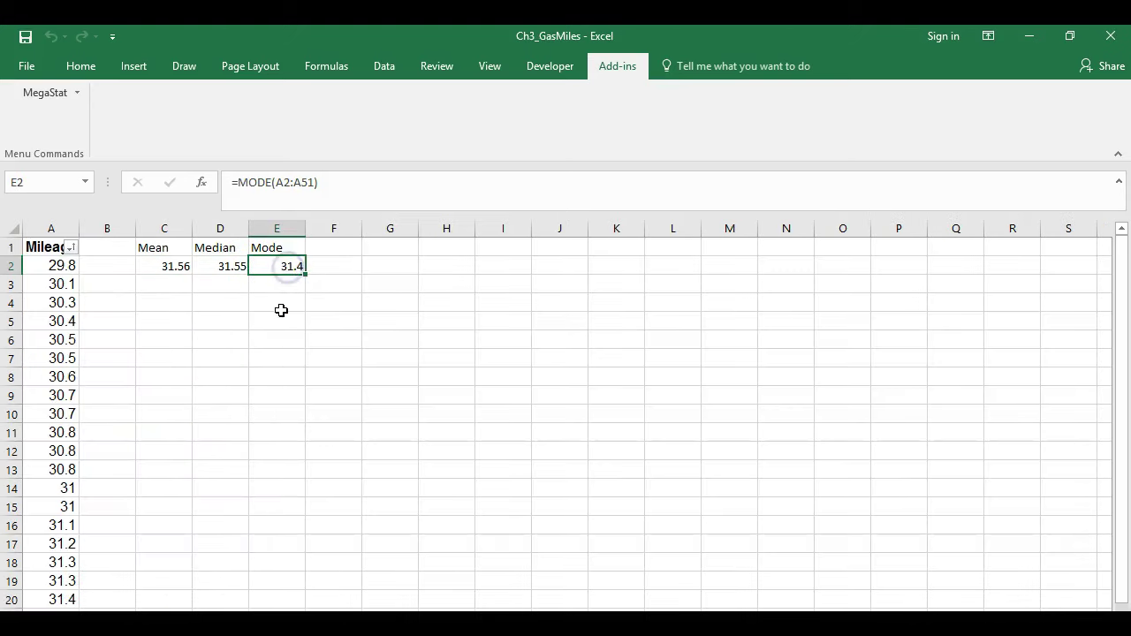
key(ctrl+Page_Down)
click(145, 413)
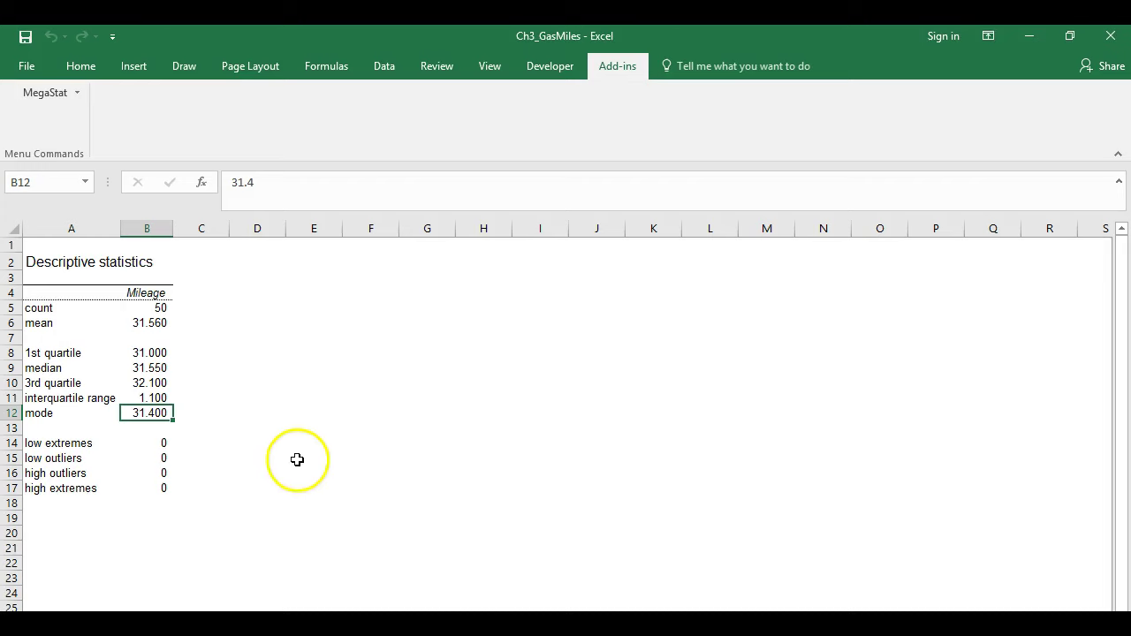
key(ctrl+Page_Up)
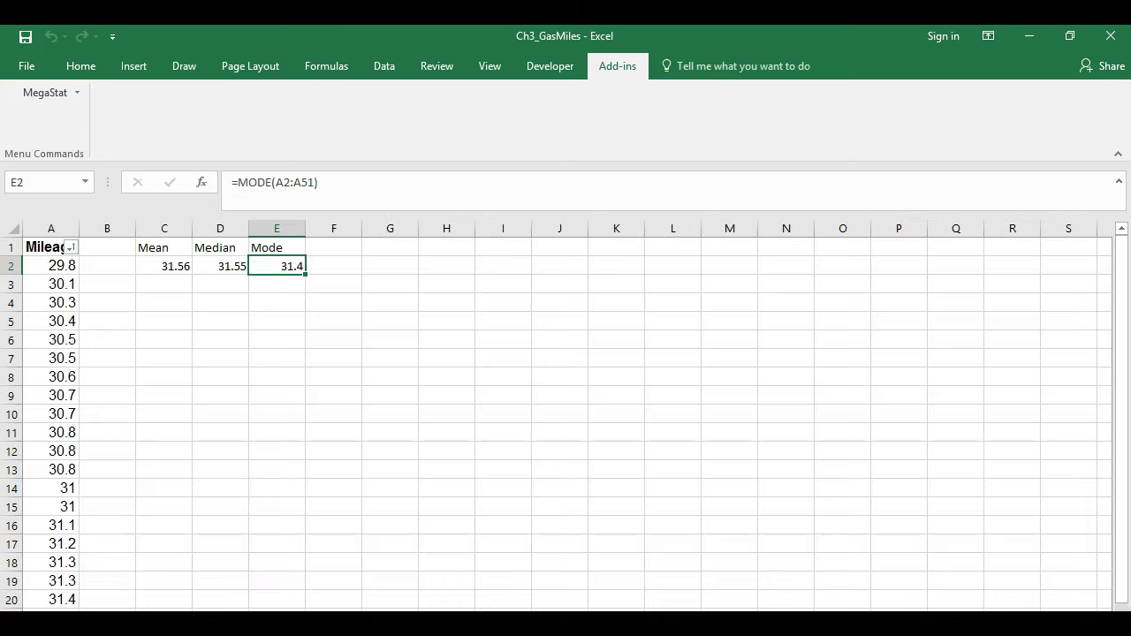
Step: Switch to the Chapter3ExercisesReview document in Word, handwrite "completed in excel" under part (b) and underline it
key(alt+Tab)
key(alt+Tab)
scroll(489, 469, down, 2)
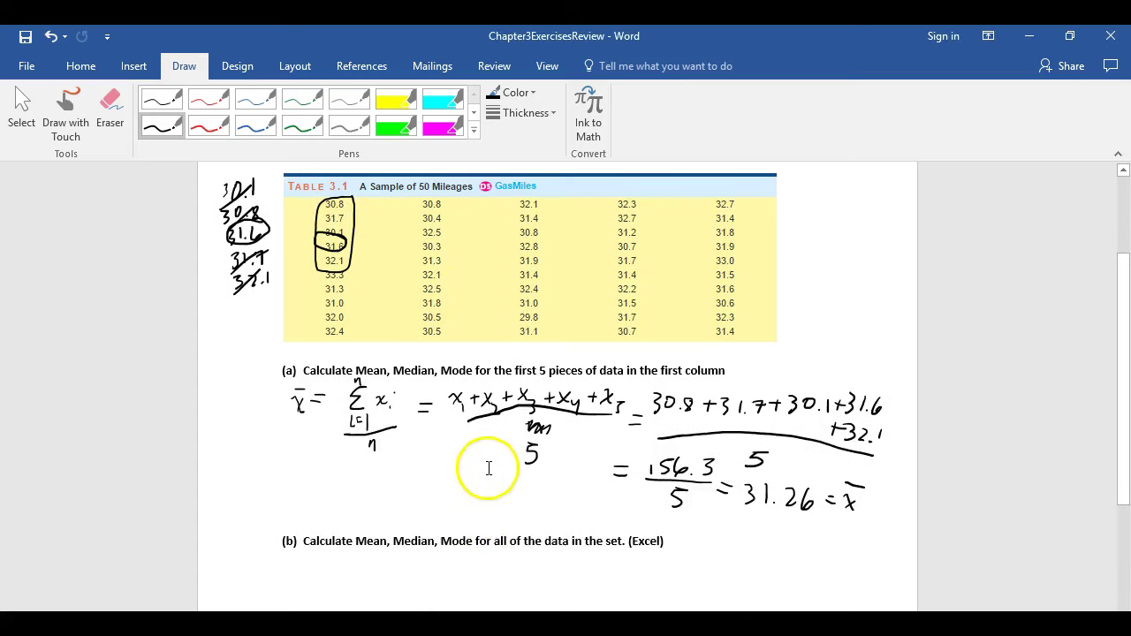
scroll(489, 468, down, 3)
click(435, 443)
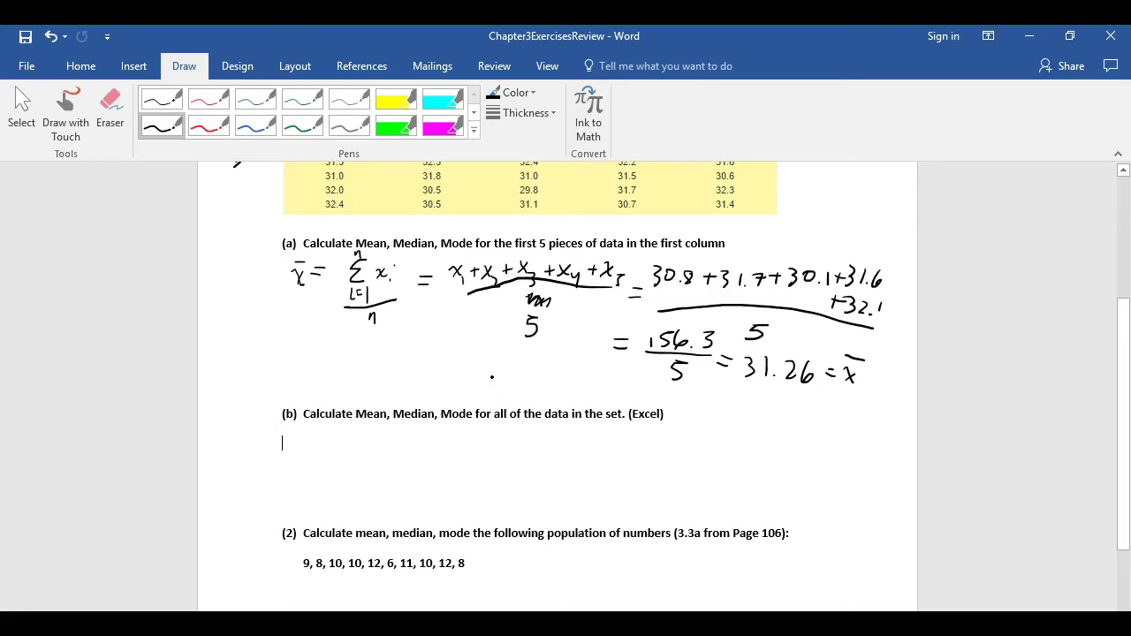
mouse_move(313, 463)
mouse_down()
mouse_move(342, 474)
mouse_move(405, 440)
mouse_move(433, 466)
mouse_move(440, 435)
mouse_move(430, 449)
mouse_move(515, 483)
mouse_move(565, 467)
mouse_up()
mouse_move(566, 474)
mouse_down()
mouse_move(587, 442)
mouse_move(575, 482)
mouse_move(302, 509)
mouse_up()
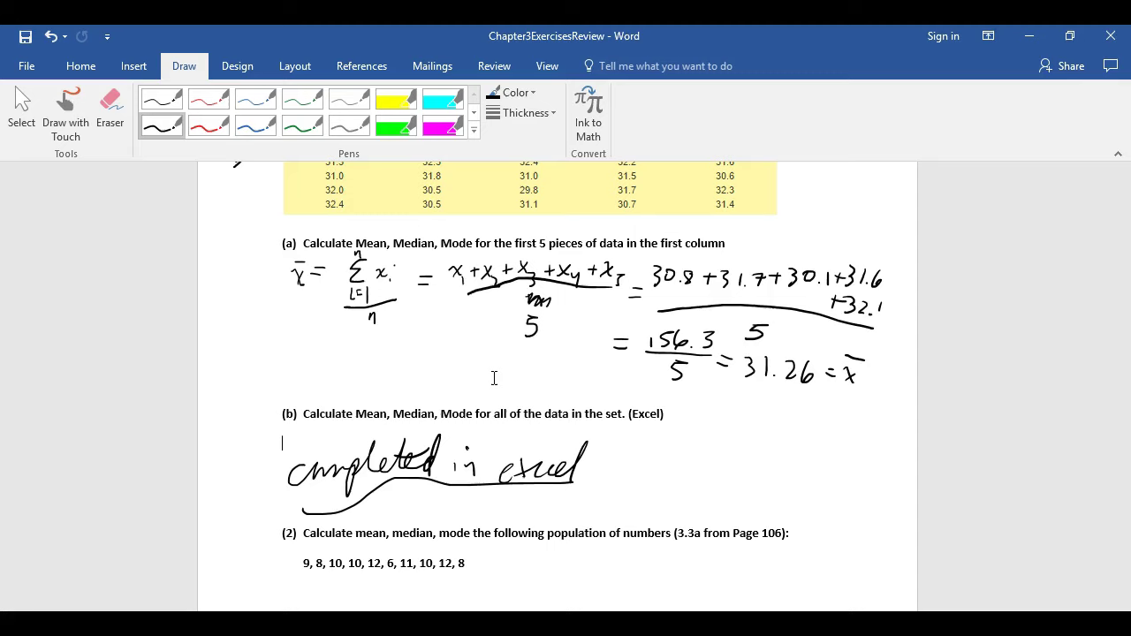
Step: Handwrite exercise 2's numbers in ascending order down the page's left margin: 6, 8, 8, 9, 10, 10, 10, 11, 12, 12
scroll(504, 463, down, 4)
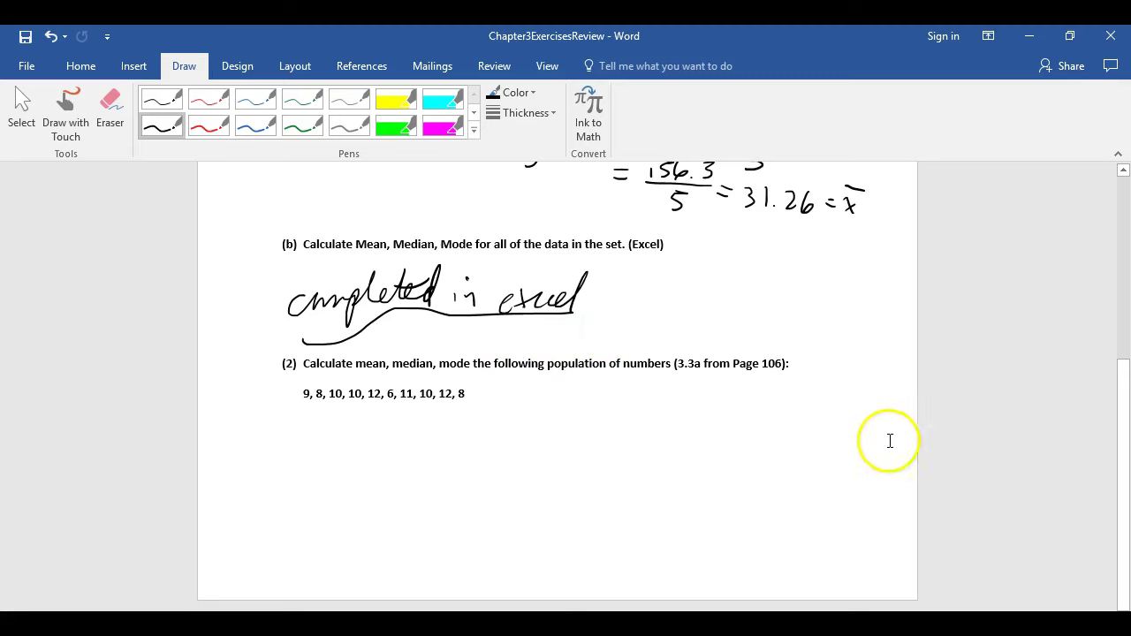
drag(491, 403, 296, 393)
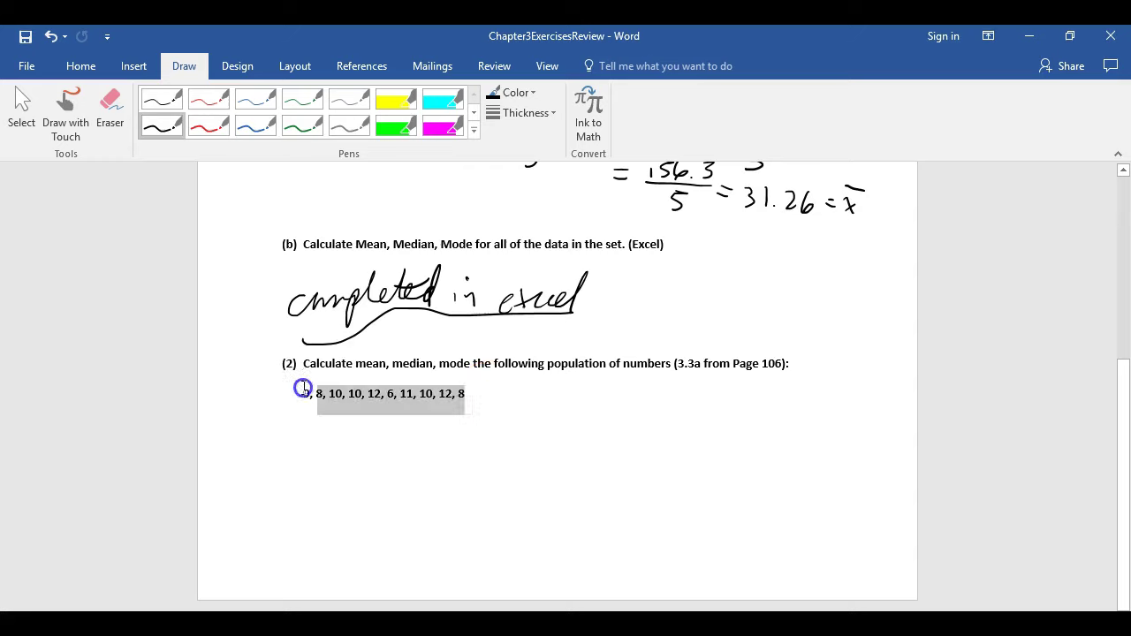
click(678, 404)
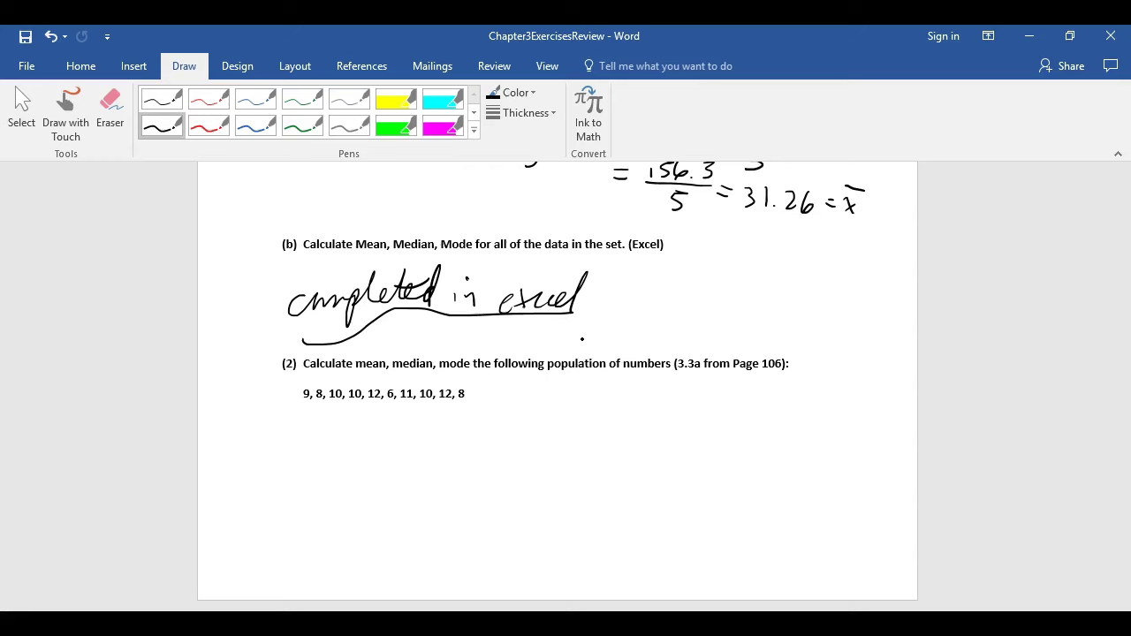
drag(231, 369, 229, 395)
mouse_move(232, 411)
mouse_down()
mouse_move(223, 434)
mouse_move(228, 412)
mouse_up()
drag(225, 458, 229, 453)
drag(230, 476, 217, 515)
drag(227, 501, 218, 534)
mouse_move(230, 519)
mouse_down()
mouse_move(226, 529)
mouse_move(231, 520)
mouse_up()
drag(221, 542, 221, 549)
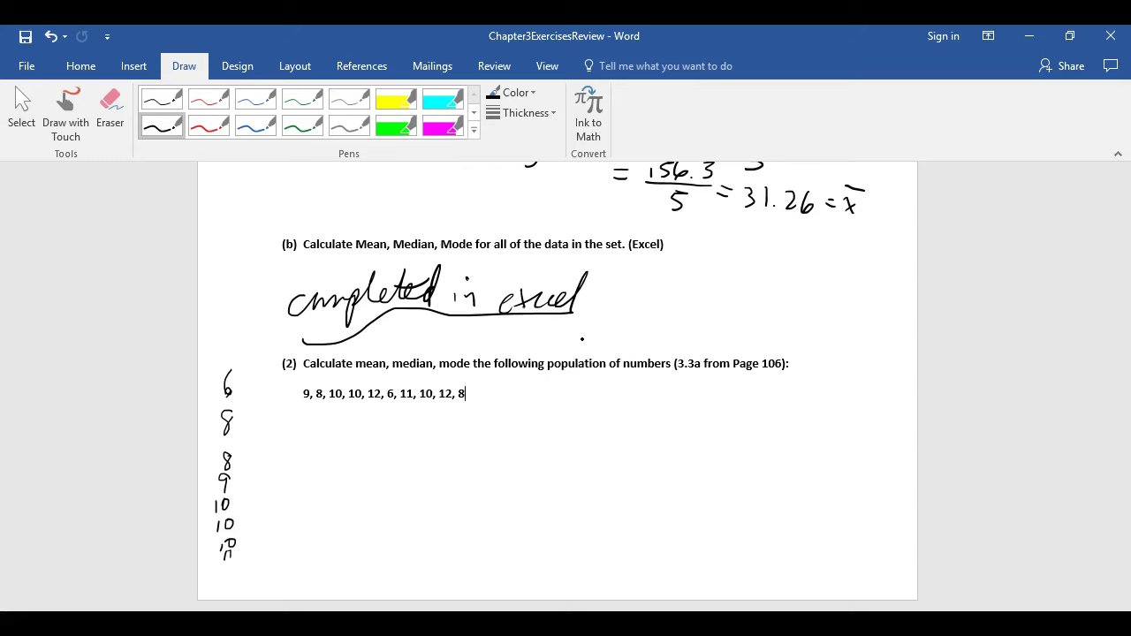
drag(226, 576, 240, 589)
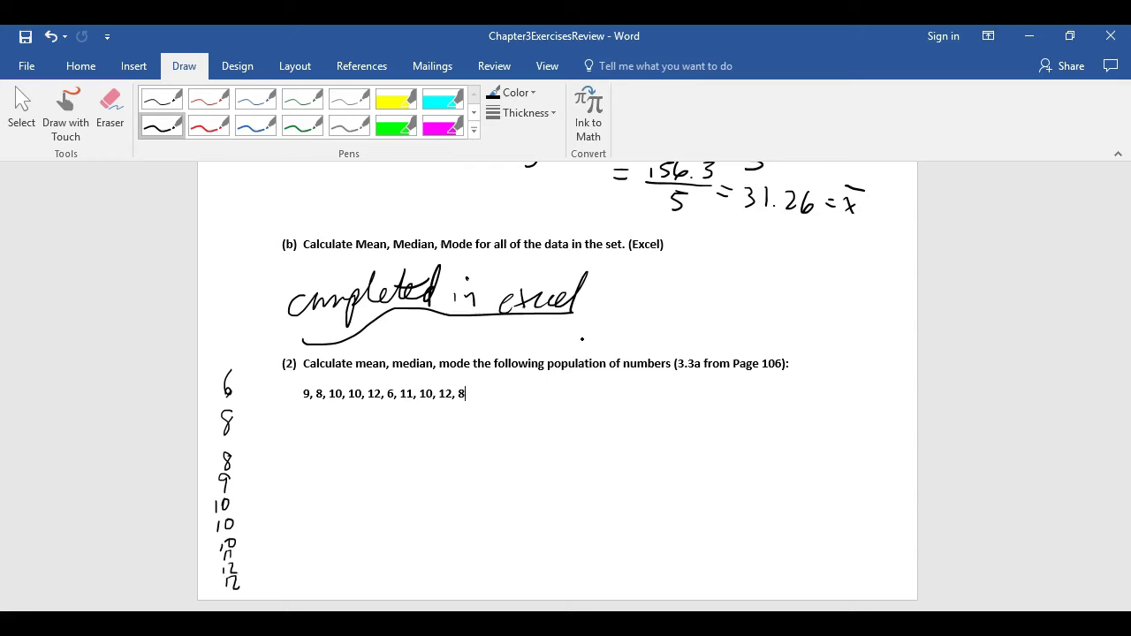